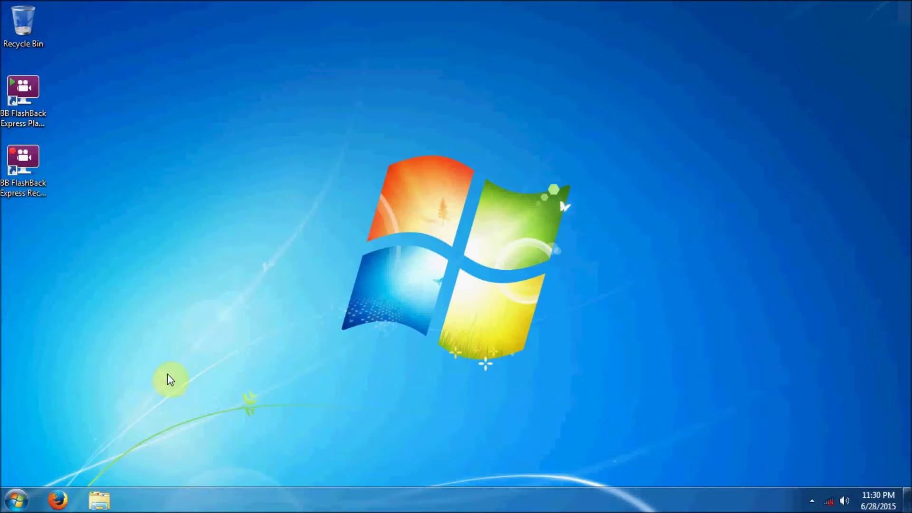
# Launch Local Security Policy from Control Panel's Administrative Tools and maximize its window.
pyautogui.click(16, 499)
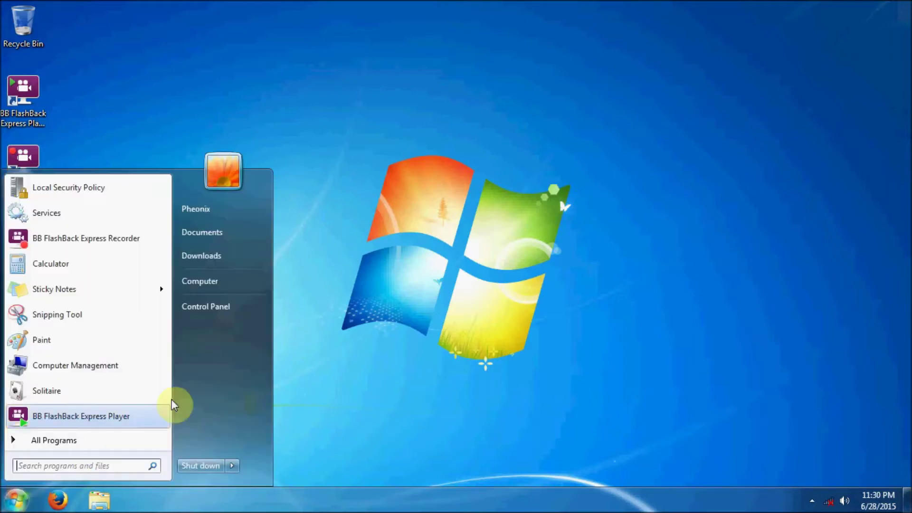
pyautogui.click(213, 307)
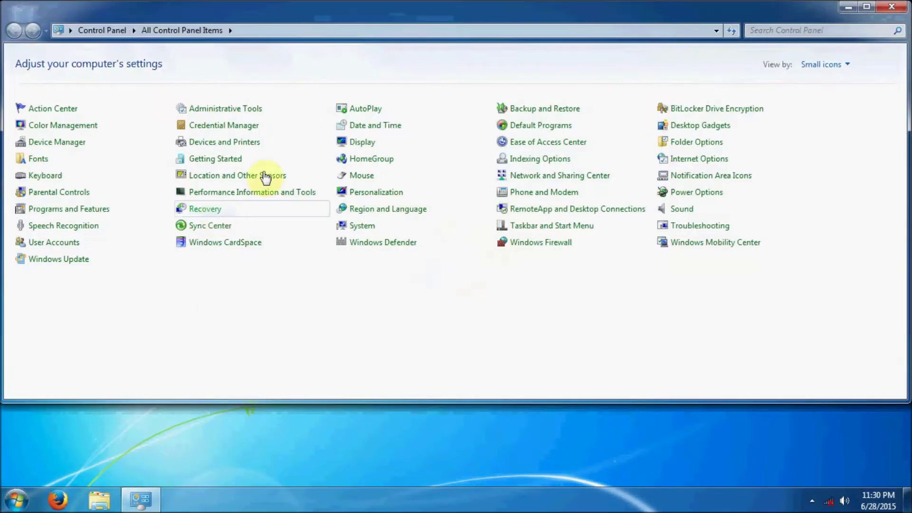
pyautogui.click(219, 109)
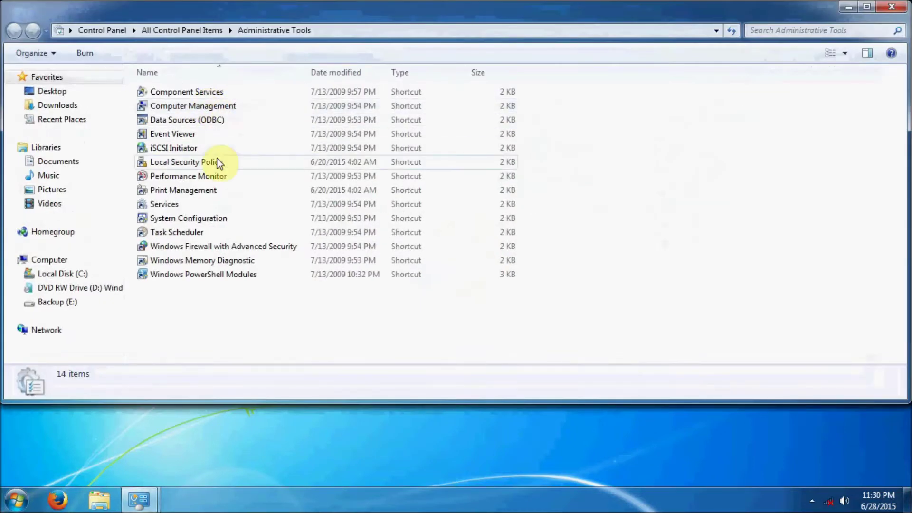
pyautogui.doubleClick(218, 162)
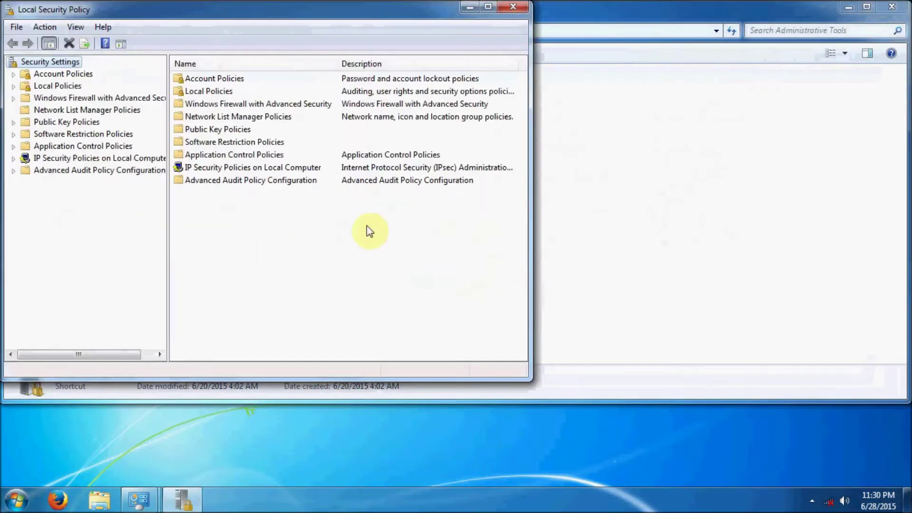
pyautogui.doubleClick(484, 18)
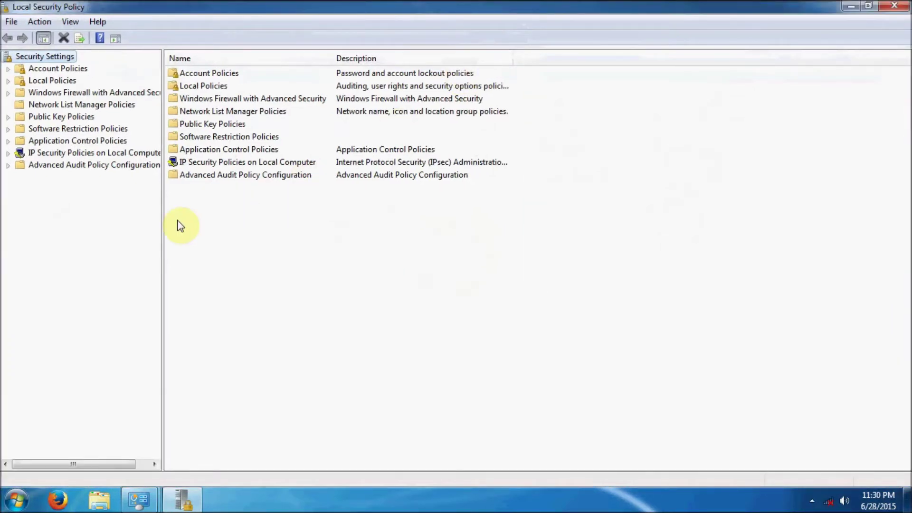
# Widen the tree pane, expand Windows Firewall with Advanced Security, and open the firewall properties.
pyautogui.moveTo(162, 225); pyautogui.dragTo(257, 209)
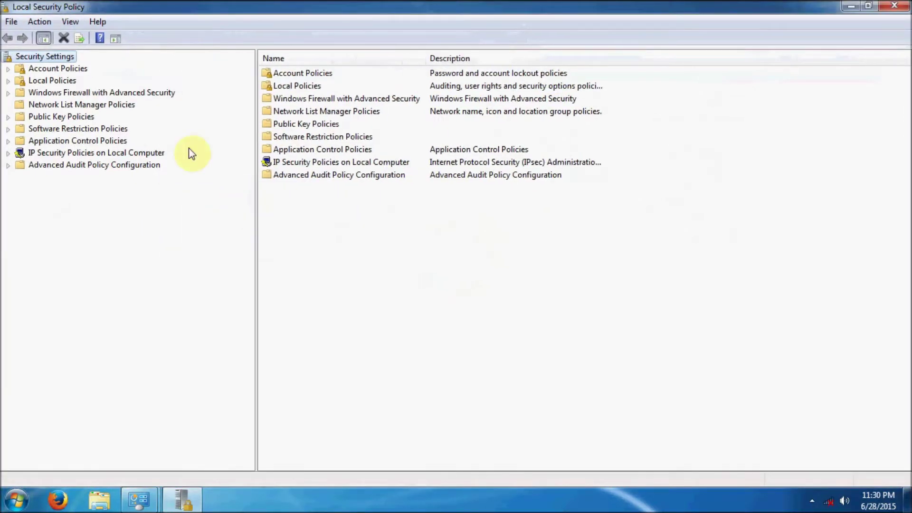
pyautogui.click(148, 93)
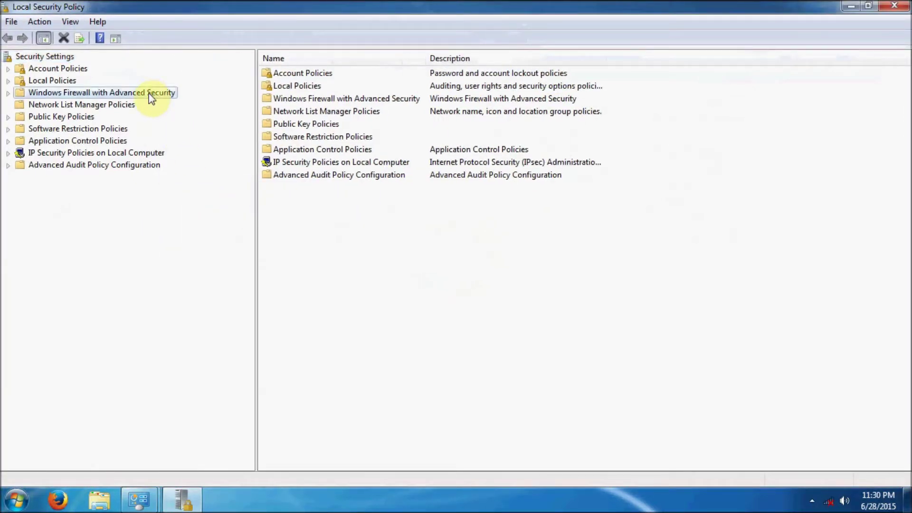
pyautogui.click(8, 93)
pyautogui.click(85, 104)
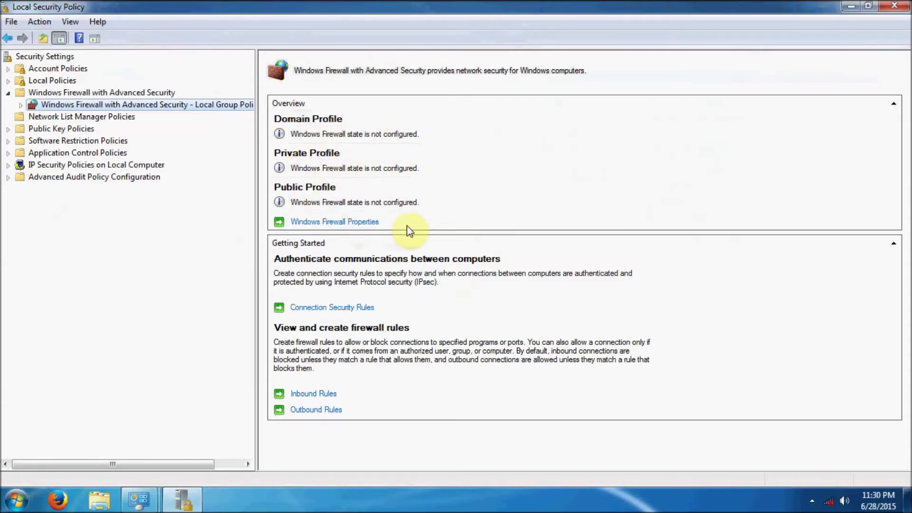
pyautogui.click(350, 223)
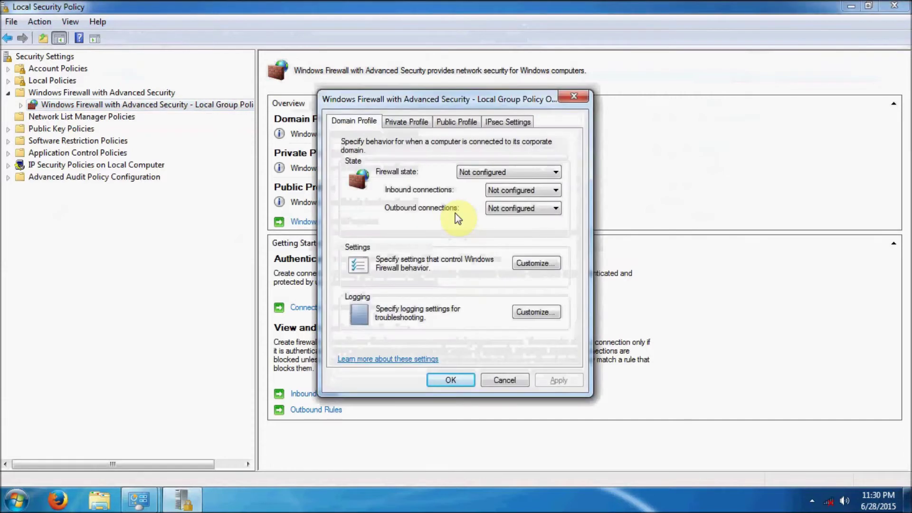
# Set the Domain Profile firewall state On, inbound connections Block, outbound connections Allow.
pyautogui.click(478, 171)
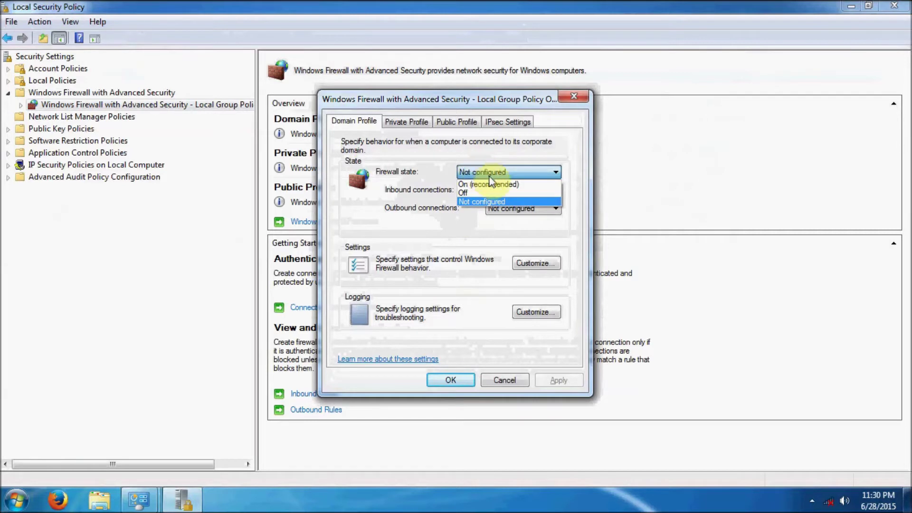
pyautogui.click(491, 186)
pyautogui.click(529, 190)
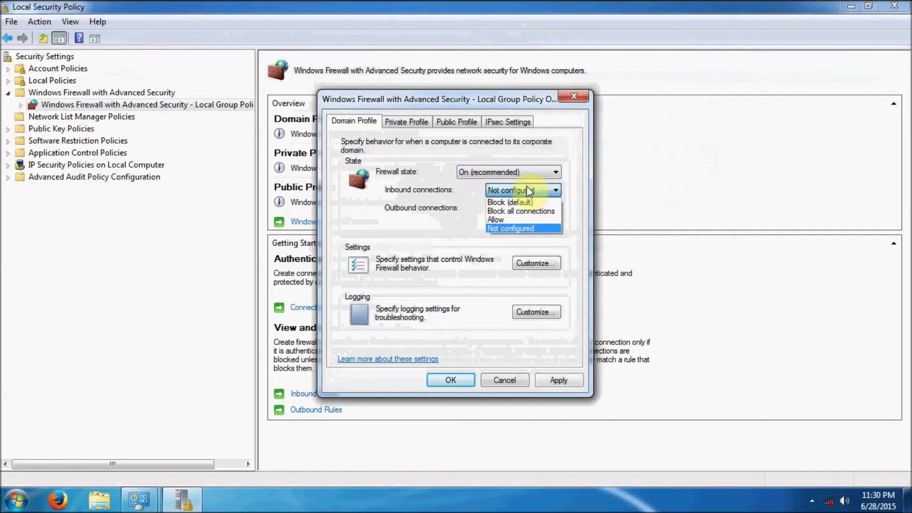
pyautogui.click(527, 202)
pyautogui.click(525, 209)
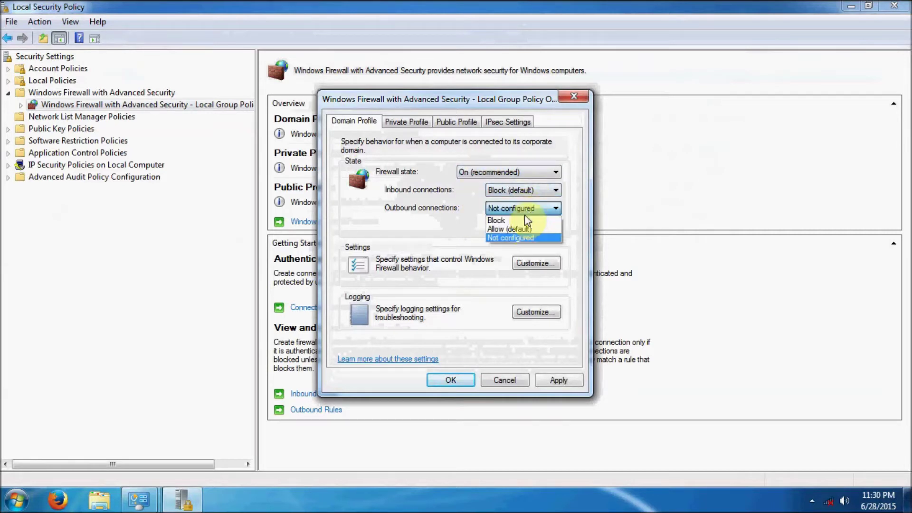
pyautogui.click(524, 230)
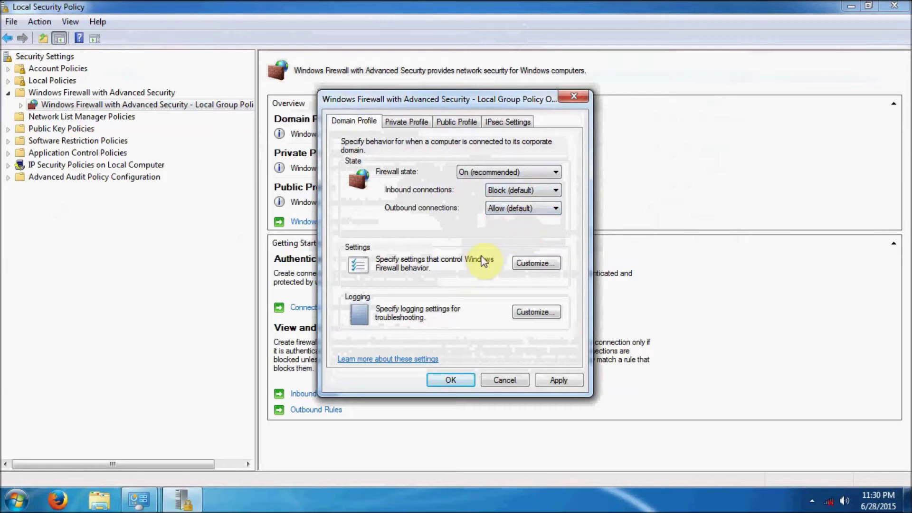
# Customize Domain Profile settings: notifications Yes, unicast response No, both local rule merges Yes.
pyautogui.click(536, 264)
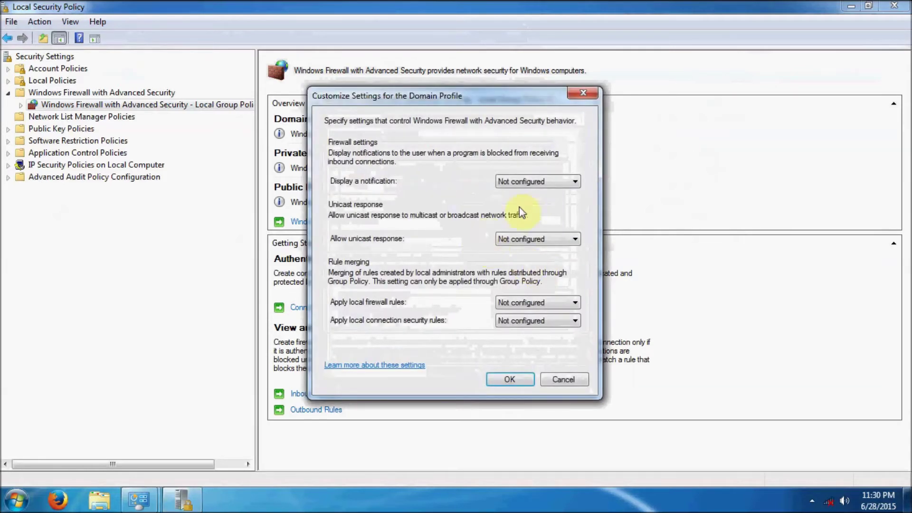
pyautogui.click(541, 184)
pyautogui.click(538, 193)
pyautogui.click(526, 246)
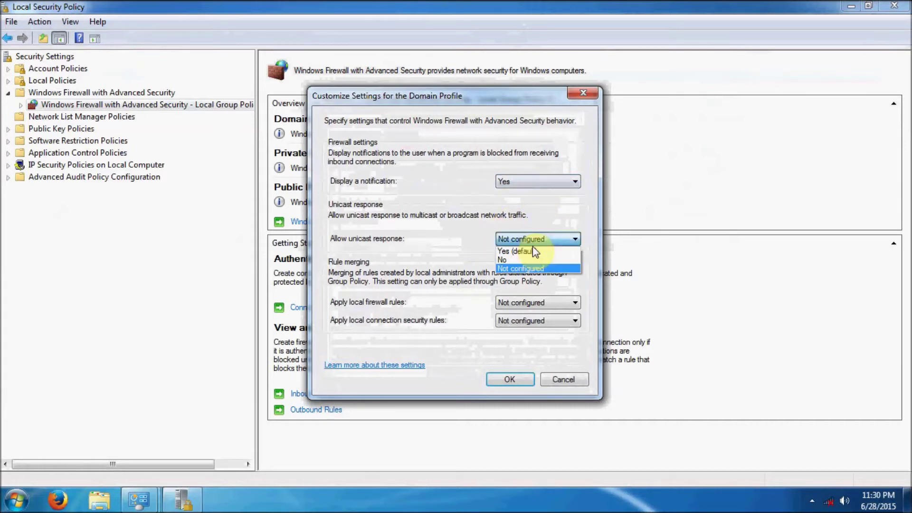
pyautogui.click(531, 258)
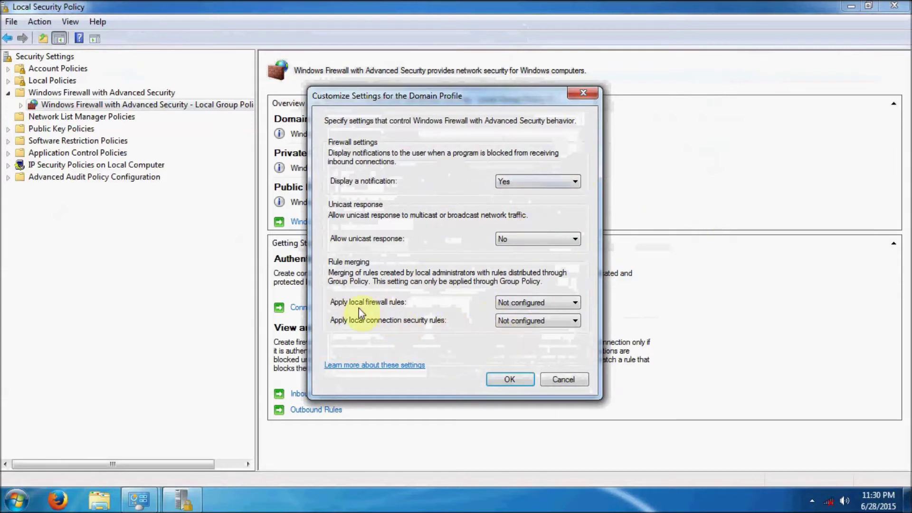
pyautogui.click(525, 304)
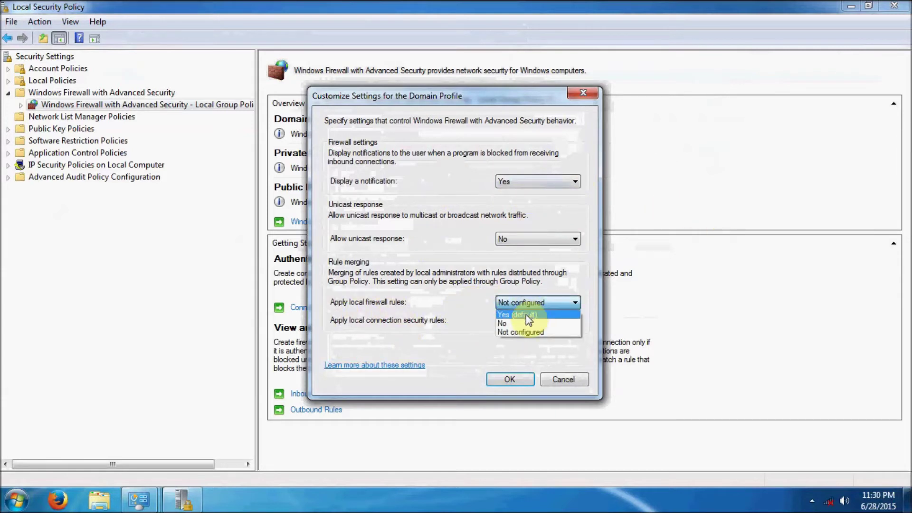
pyautogui.click(526, 314)
pyautogui.click(529, 323)
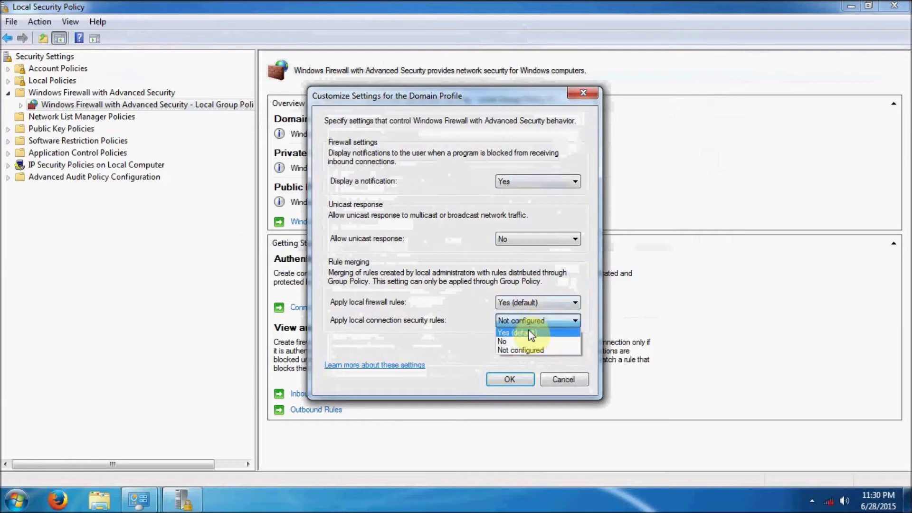
pyautogui.click(531, 334)
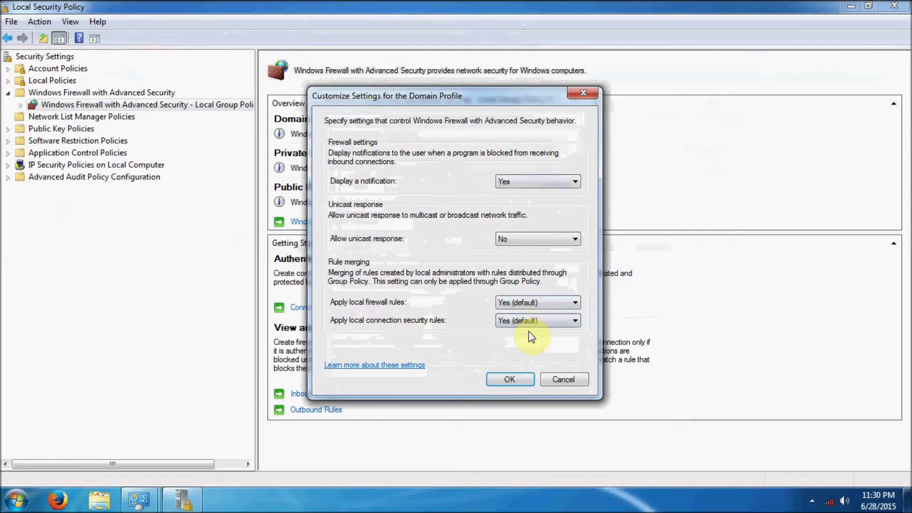
pyautogui.click(505, 379)
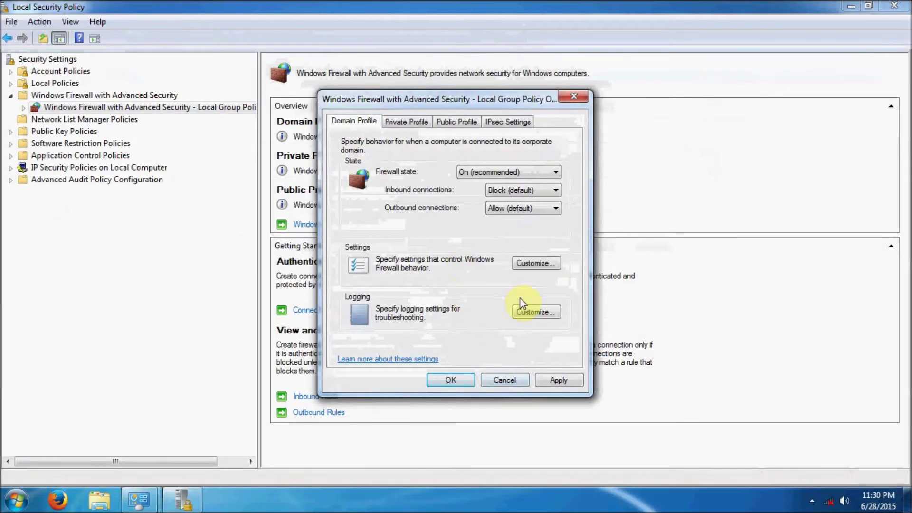
# Configure Domain Profile logging with dropped packets and successful connections logging set to No.
pyautogui.click(536, 312)
pyautogui.click(400, 177)
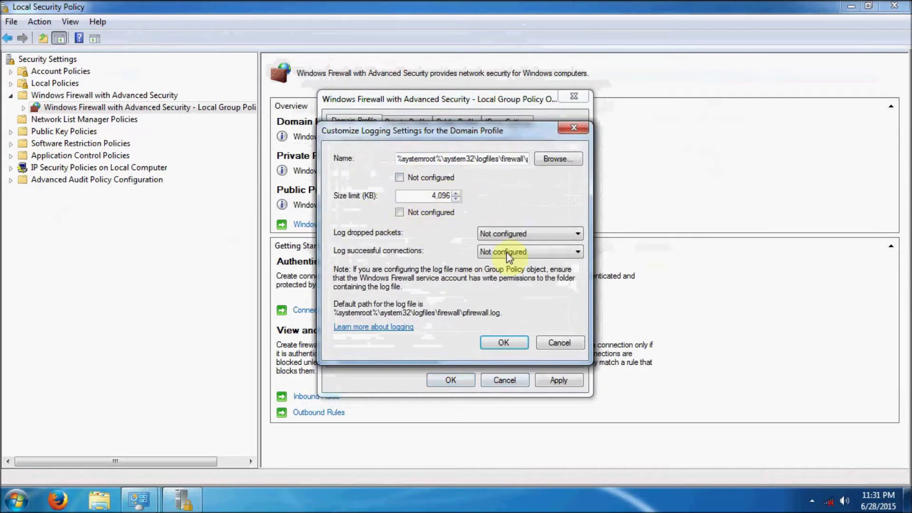
pyautogui.click(523, 233)
pyautogui.click(523, 246)
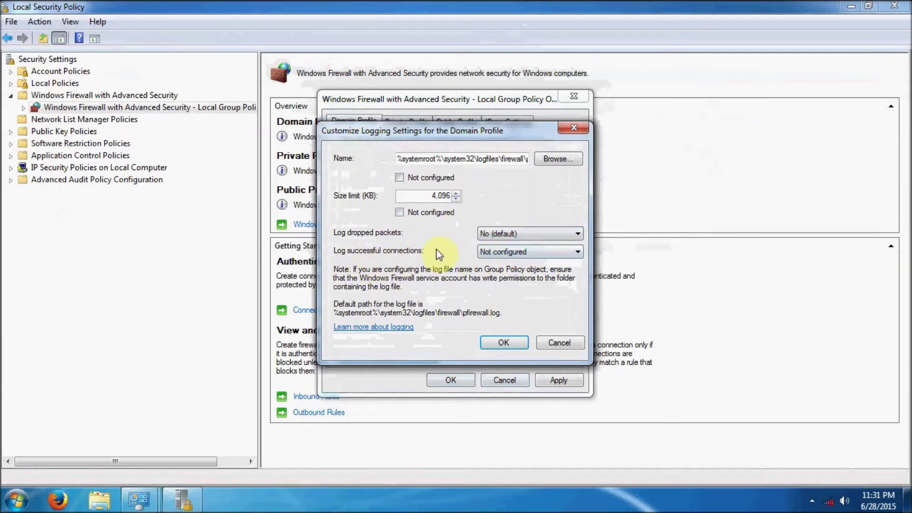
pyautogui.click(527, 256)
pyautogui.click(520, 270)
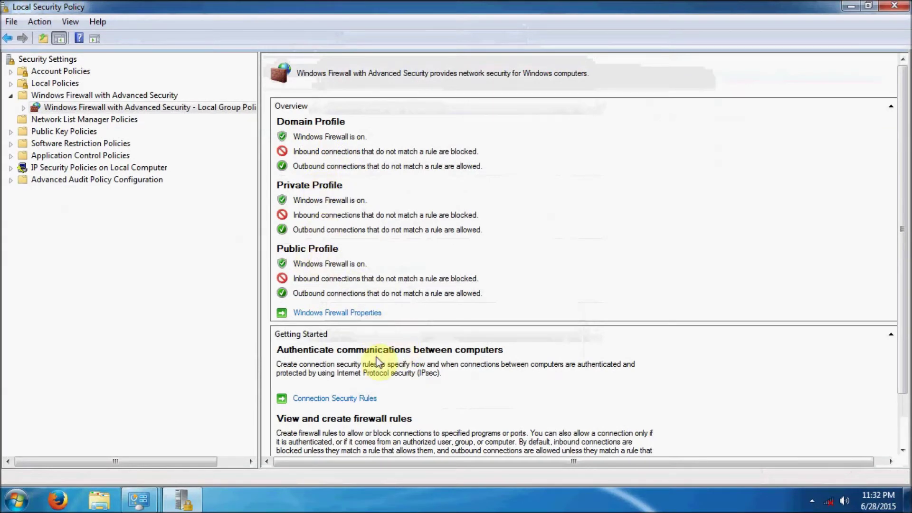
pyautogui.click(23, 108)
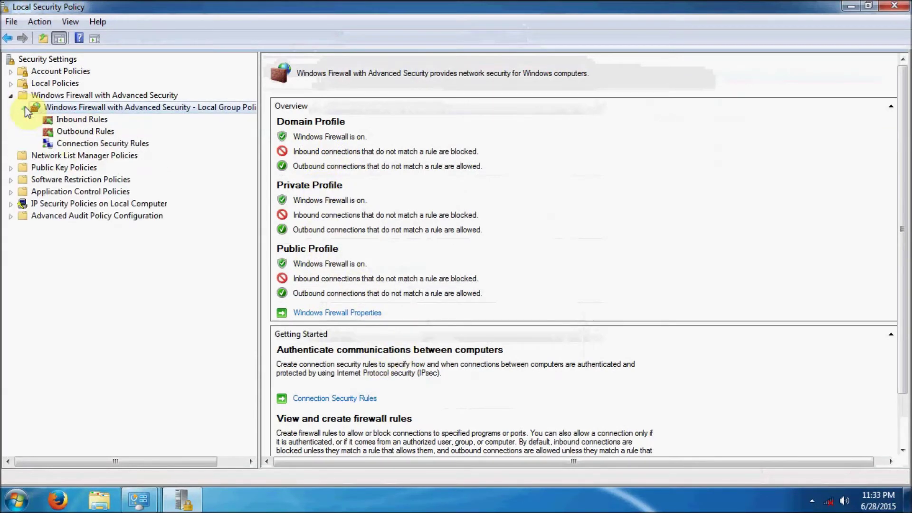
# Start a new predefined inbound rule for the BranchCache - Content Retrieval group.
pyautogui.click(88, 119)
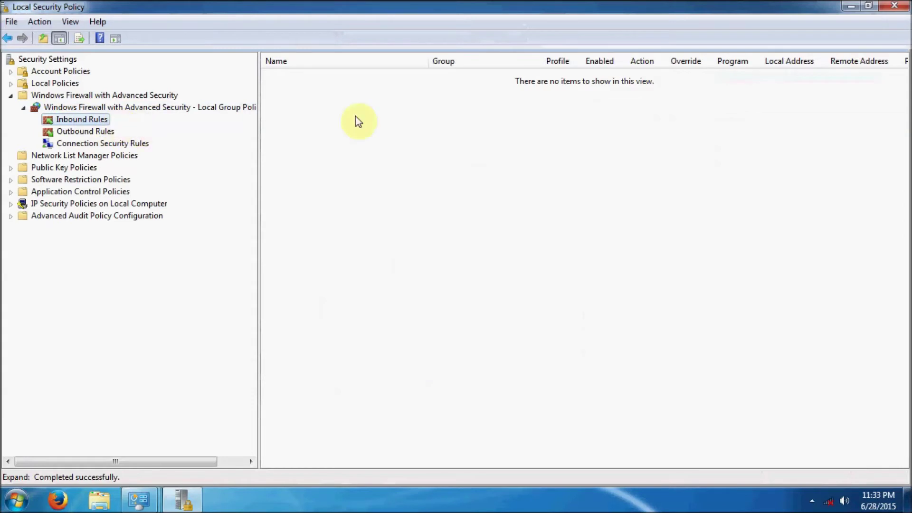
pyautogui.rightClick(89, 122)
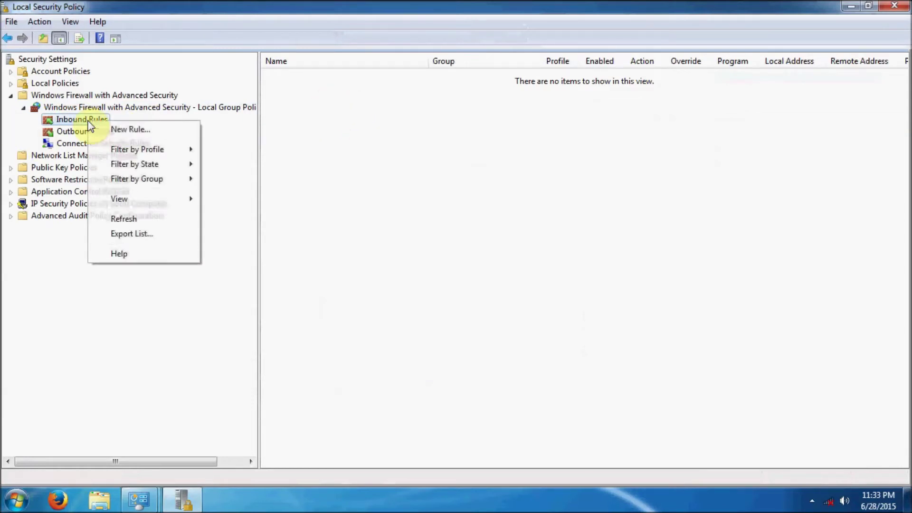
pyautogui.click(147, 130)
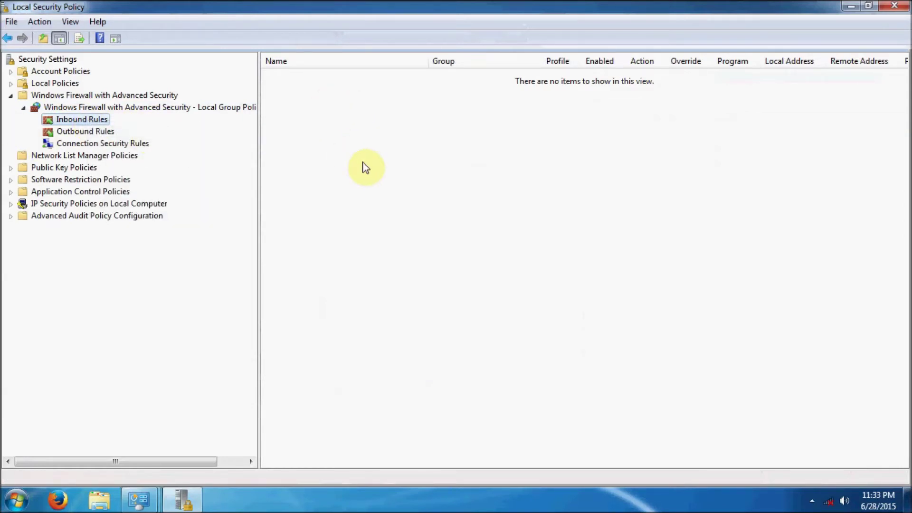
pyautogui.click(224, 228)
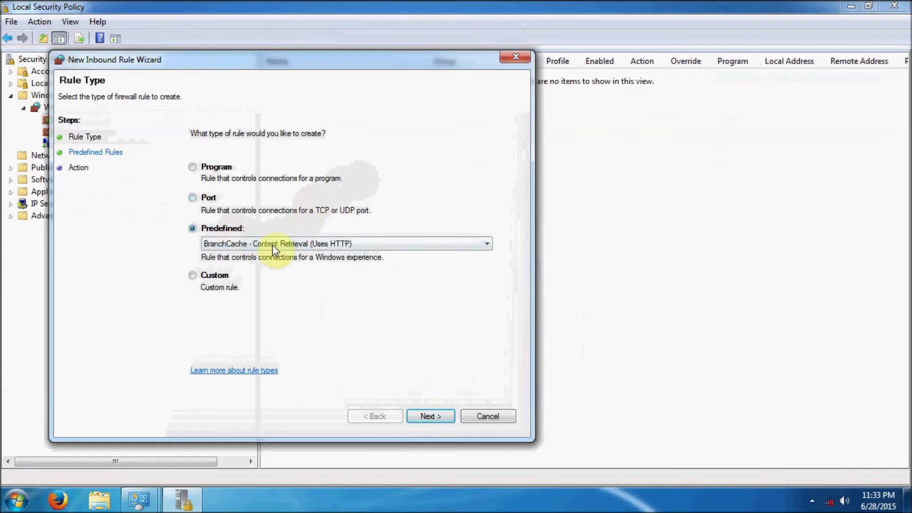
pyautogui.click(279, 244)
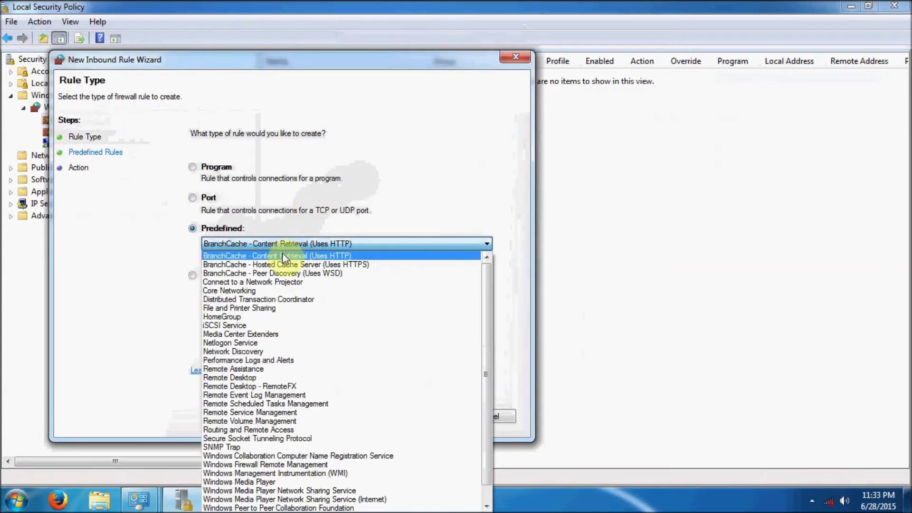
pyautogui.click(283, 257)
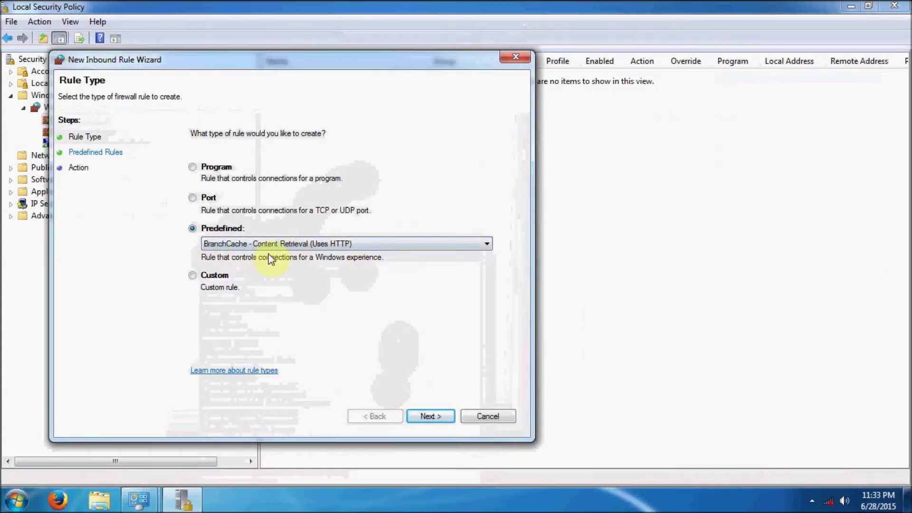
# Finish the BranchCache Content Retrieval rule as Block, then start another new inbound rule.
pyautogui.click(435, 417)
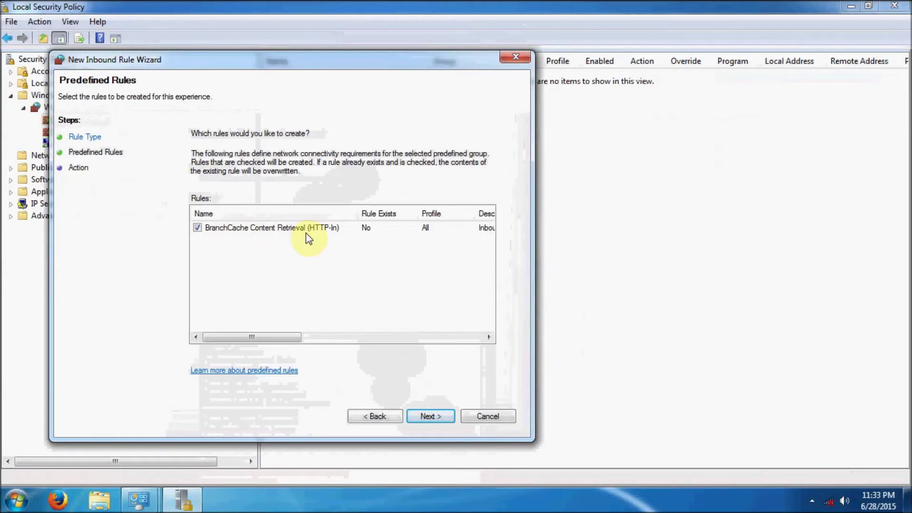
pyautogui.click(430, 417)
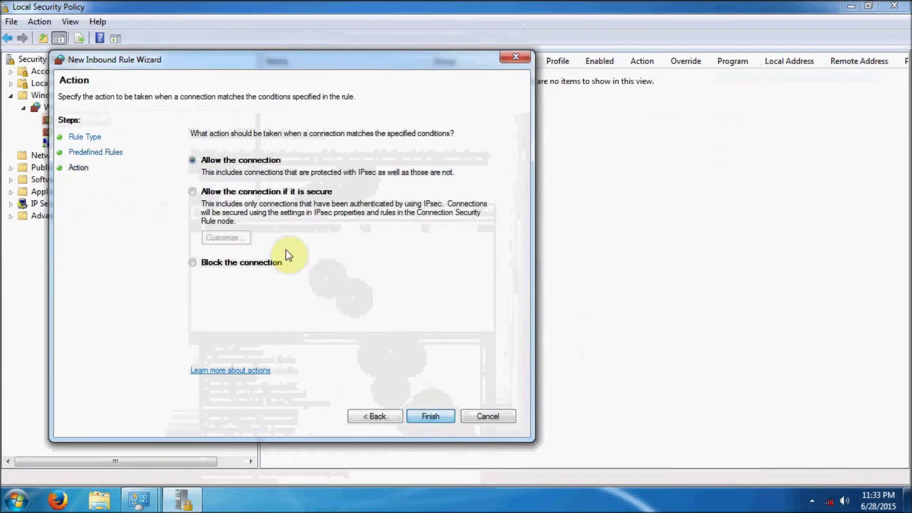
pyautogui.click(430, 417)
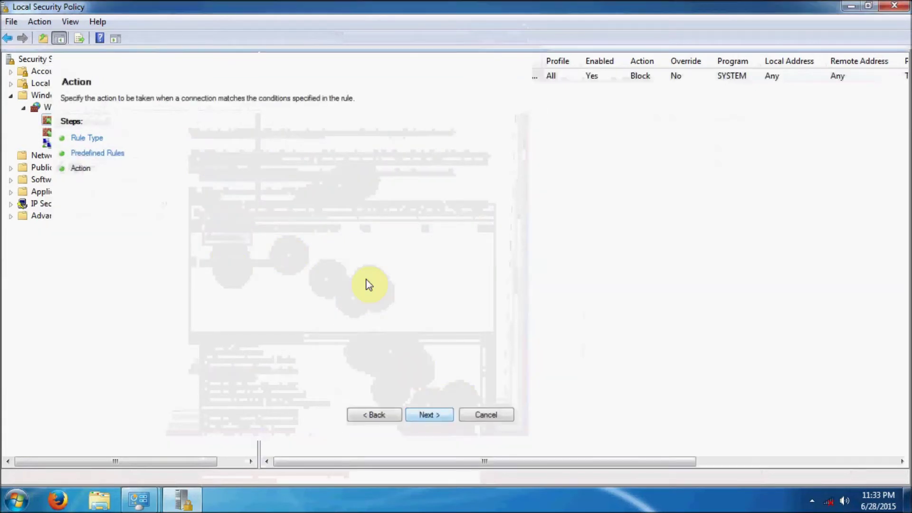
pyautogui.rightClick(82, 121)
pyautogui.click(116, 131)
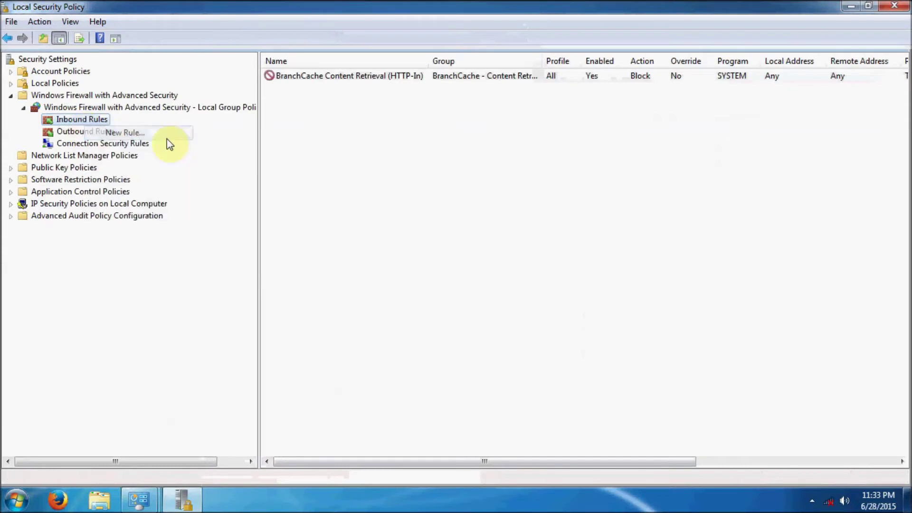
# Add a predefined inbound rule blocking BranchCache - Hosted Cache Server (Uses HTTPS).
pyautogui.click(242, 250)
pyautogui.click(256, 260)
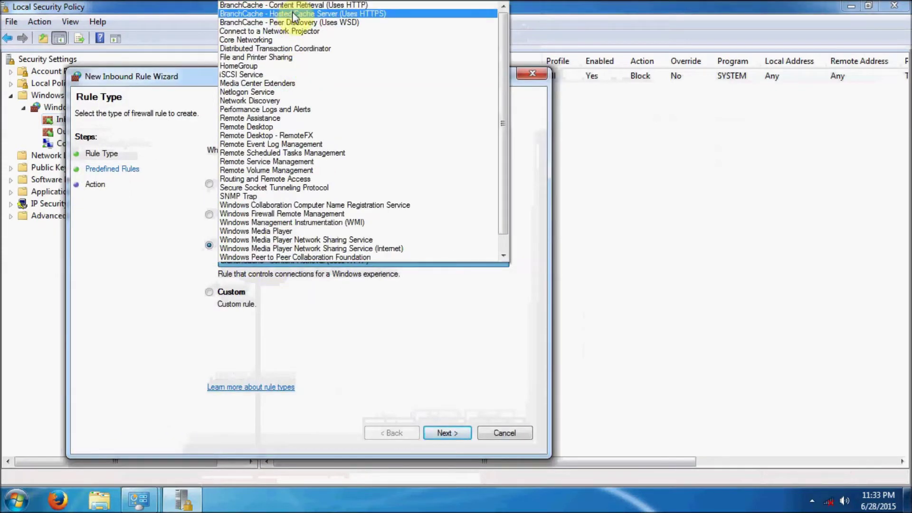
pyautogui.click(293, 14)
pyautogui.click(442, 430)
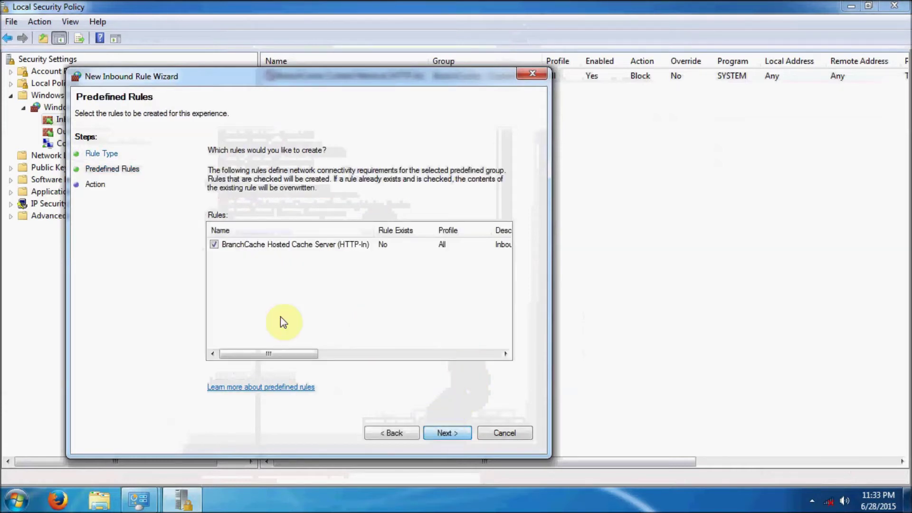
pyautogui.click(433, 428)
pyautogui.click(262, 281)
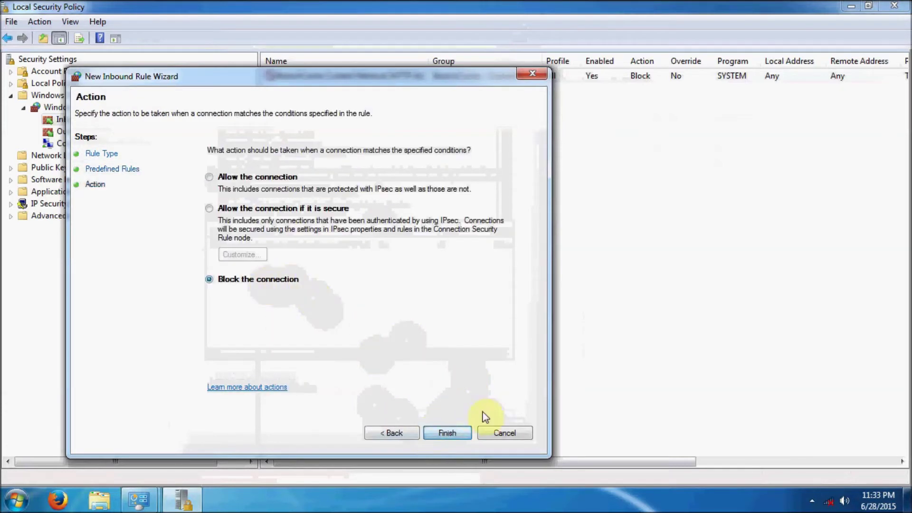
pyautogui.click(440, 433)
# Begin another predefined inbound rule and open the rule group list.
pyautogui.rightClick(88, 119)
pyautogui.click(145, 129)
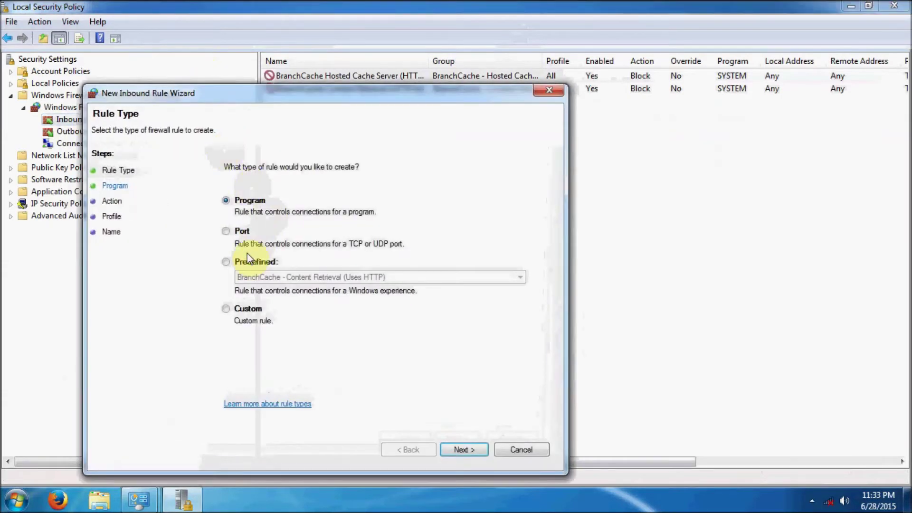
pyautogui.click(272, 264)
pyautogui.click(275, 275)
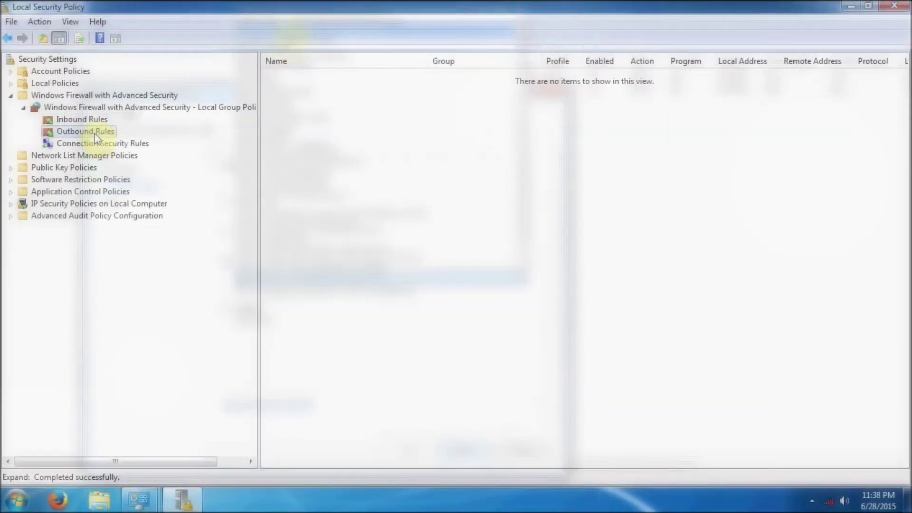
# Add predefined outbound rules that block their connections, then select a Peer-to-Peer Collaboration rule.
pyautogui.rightClick(106, 132)
pyautogui.click(140, 137)
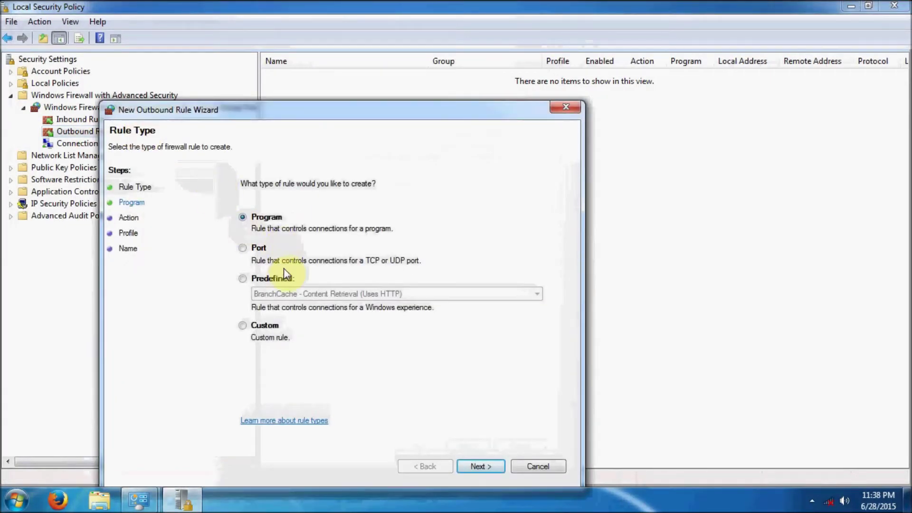
pyautogui.click(279, 280)
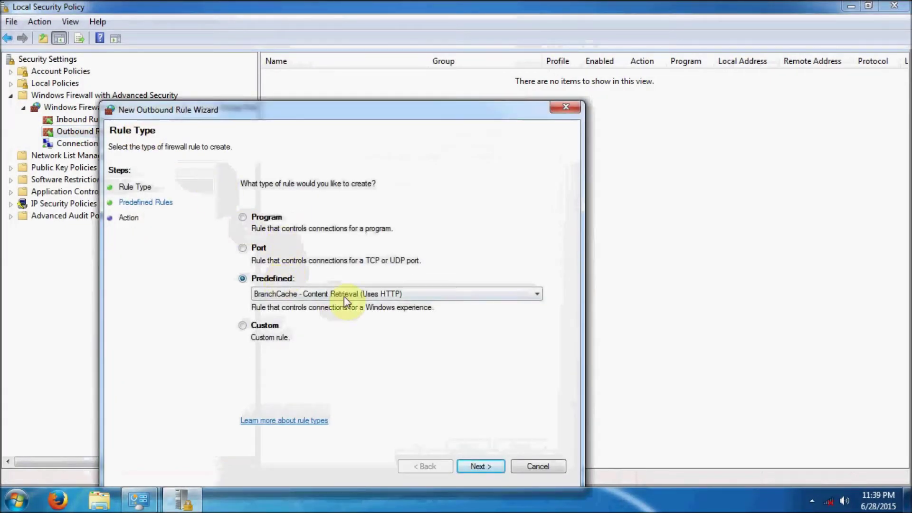
pyautogui.click(493, 469)
pyautogui.click(474, 468)
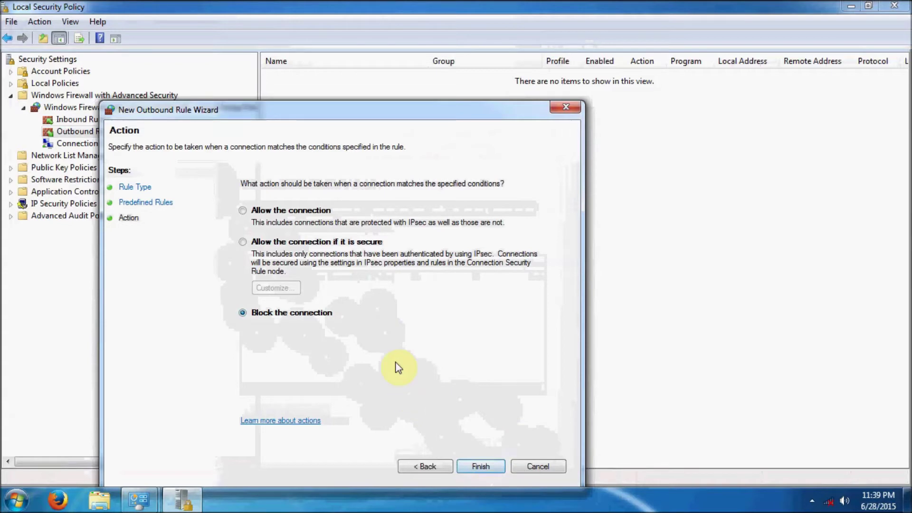
pyautogui.click(484, 467)
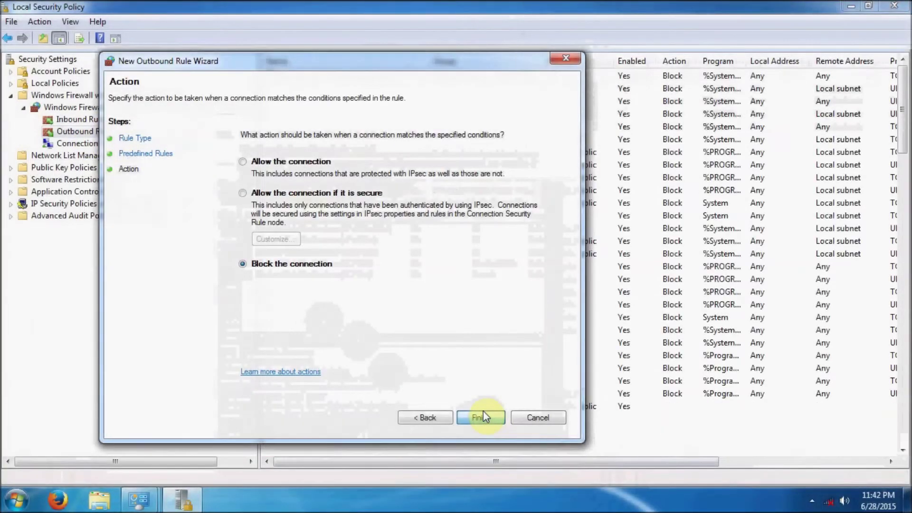
pyautogui.click(482, 417)
pyautogui.click(345, 153)
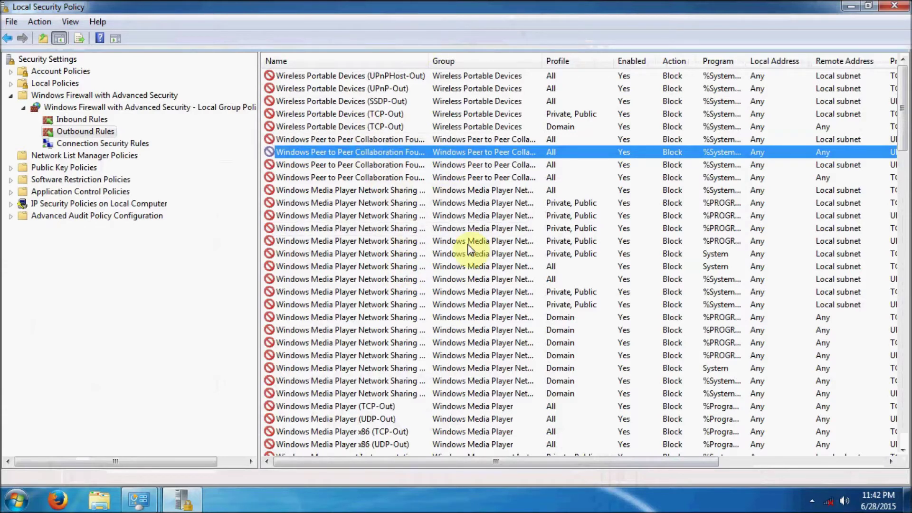
# Sort Outbound Rules by Remote Port and select the Core Networking - DNS (UDP-Out) rule on port 53.
pyautogui.moveTo(621, 463); pyautogui.dragTo(831, 460)
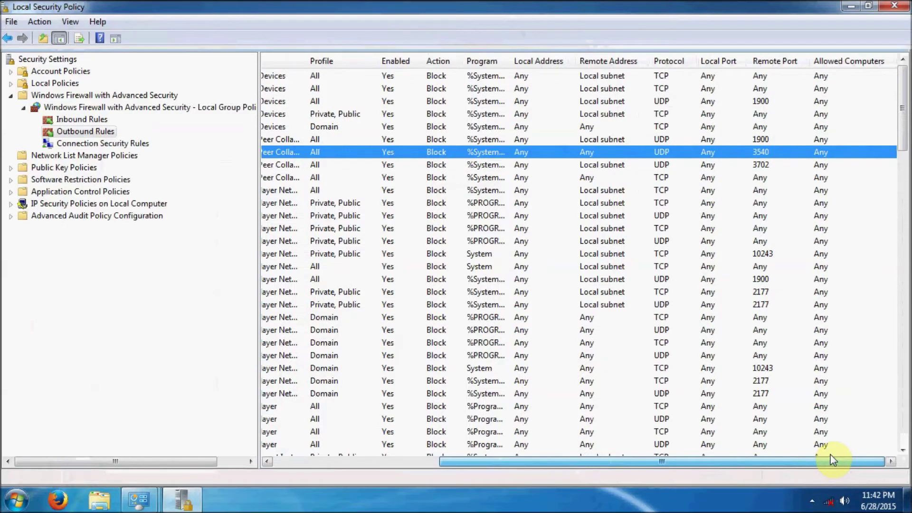
pyautogui.click(773, 62)
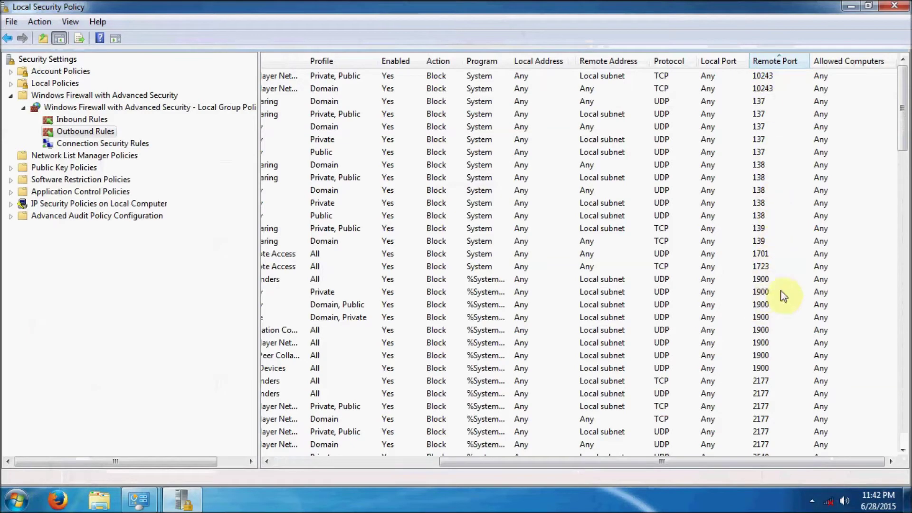
pyautogui.moveTo(760, 461); pyautogui.dragTo(817, 461)
pyautogui.click(771, 346)
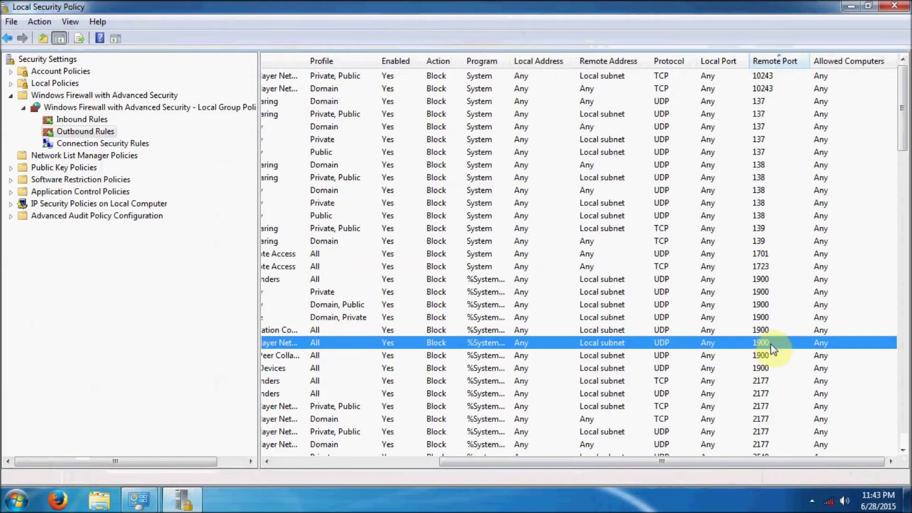
pyautogui.scroll(-8, 771, 347)
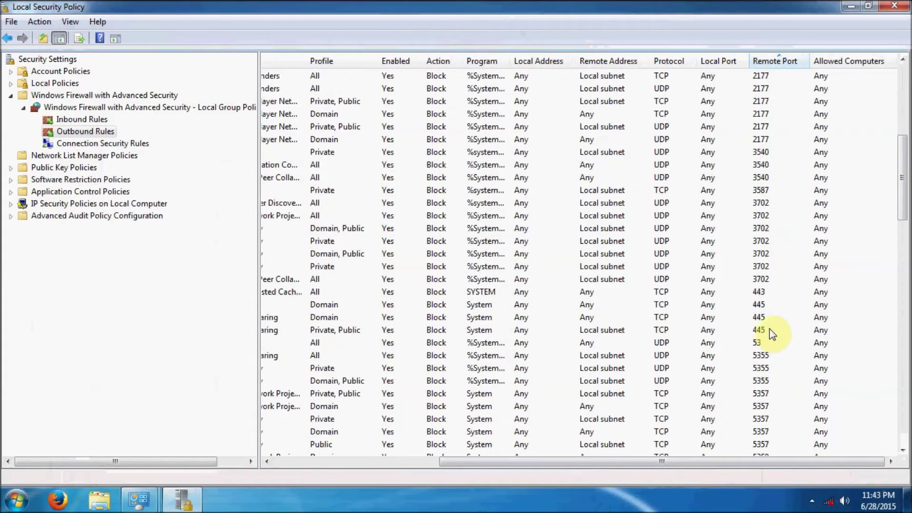
pyautogui.moveTo(746, 464); pyautogui.dragTo(779, 463)
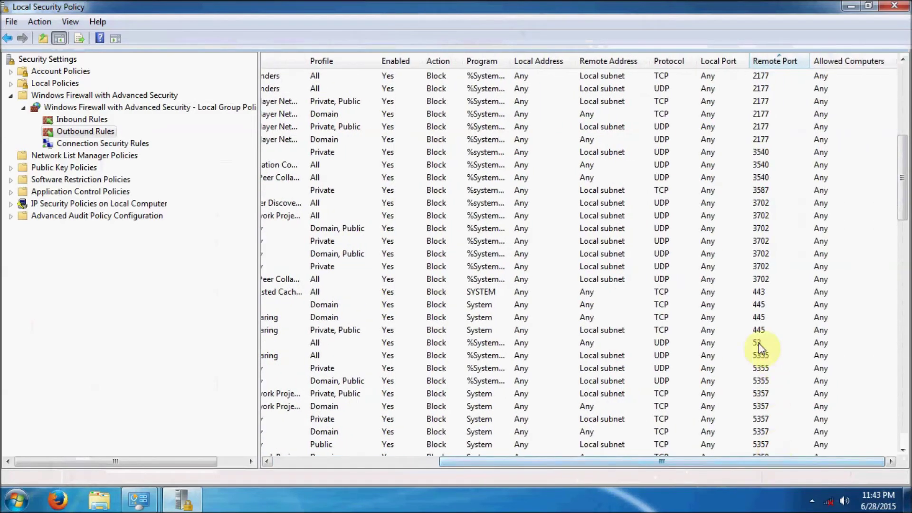
pyautogui.click(759, 345)
pyautogui.moveTo(666, 464); pyautogui.dragTo(446, 460)
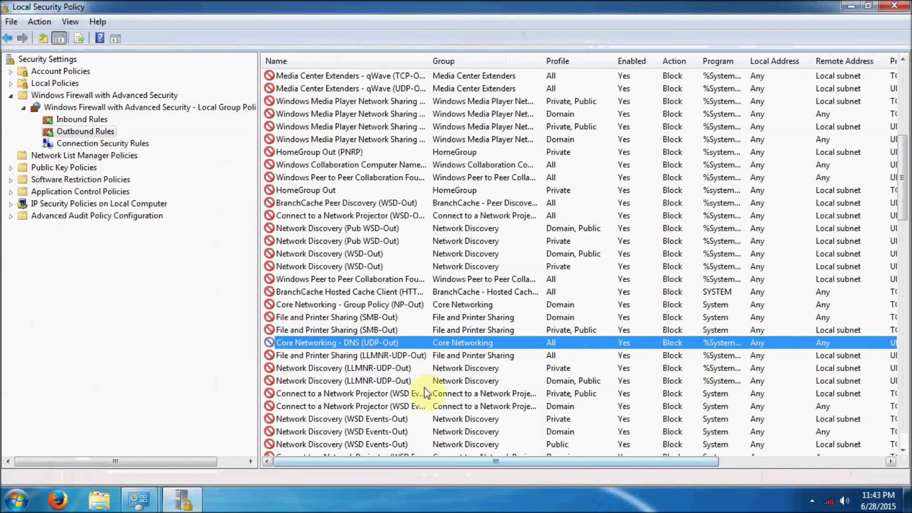
# Change the outbound Core Networking - DNS (UDP-Out) rule to allow the connection.
pyautogui.rightClick(397, 341)
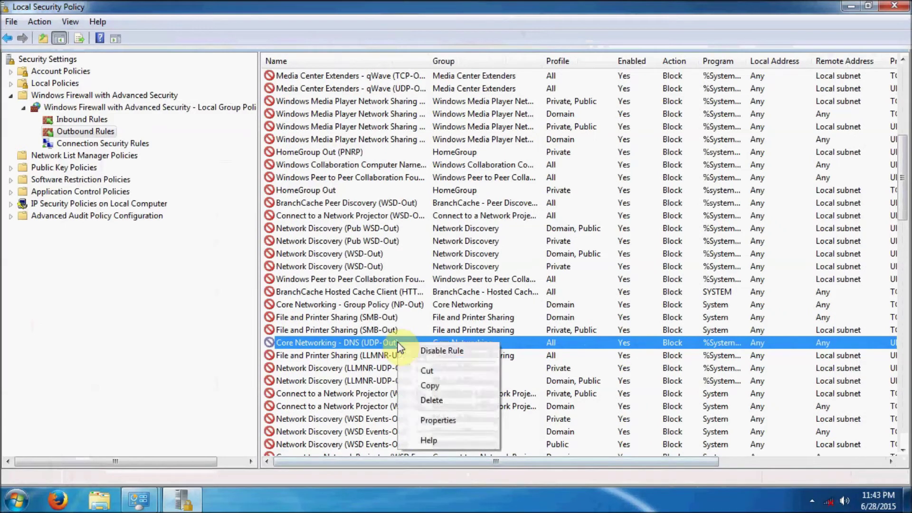
pyautogui.click(442, 418)
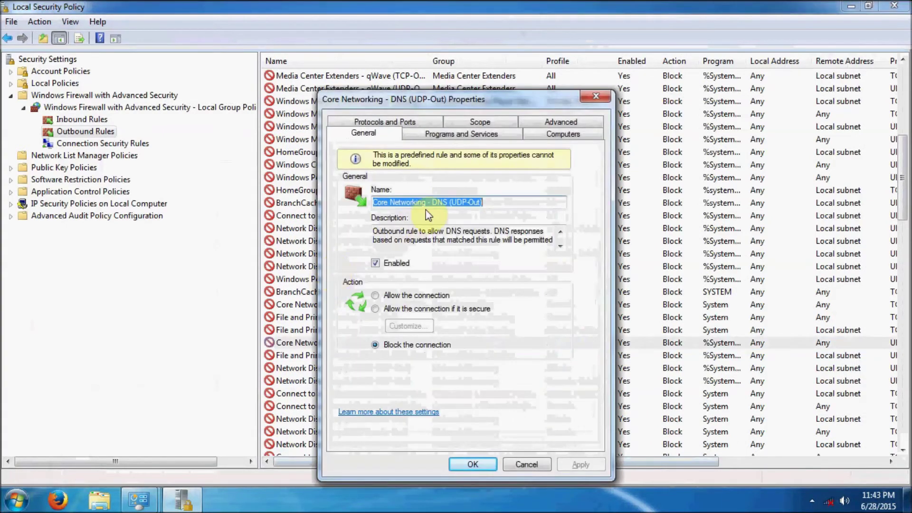
pyautogui.click(429, 310)
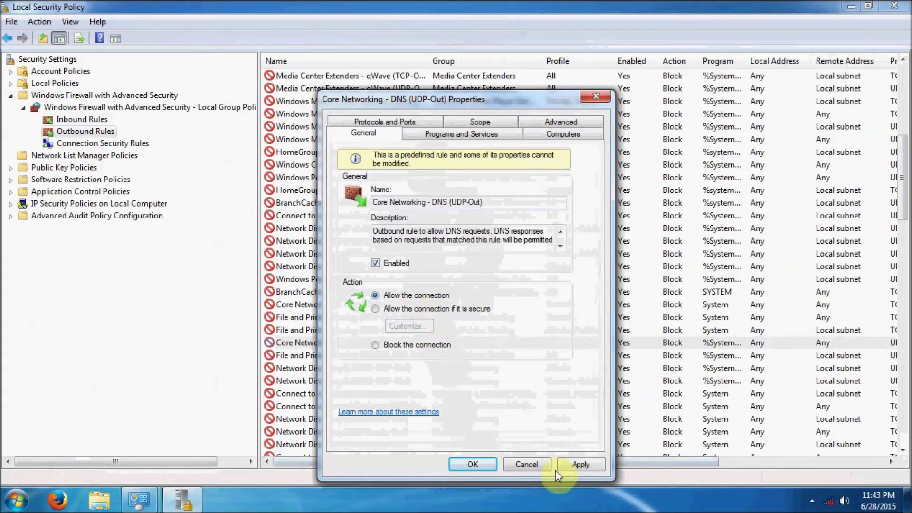
pyautogui.click(580, 463)
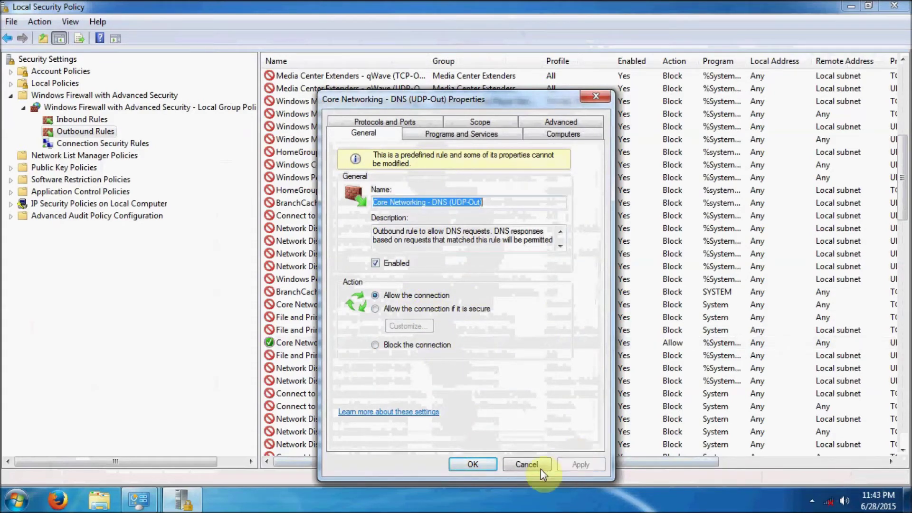
pyautogui.click(475, 465)
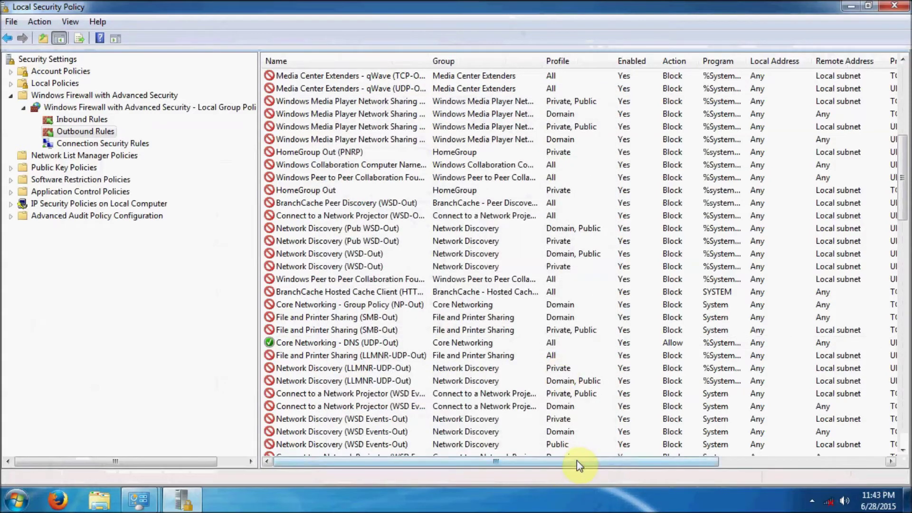
# Change the outbound Core Networking DHCP-Out rule on ports 68/67 to allow the connection.
pyautogui.moveTo(577, 460); pyautogui.dragTo(743, 461)
pyautogui.click(779, 342)
pyautogui.scroll(-4, 780, 376)
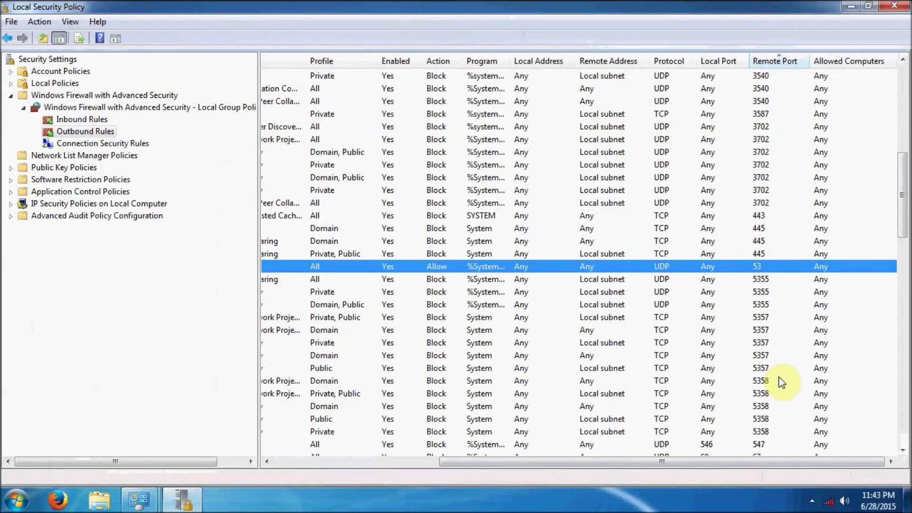
pyautogui.click(739, 380)
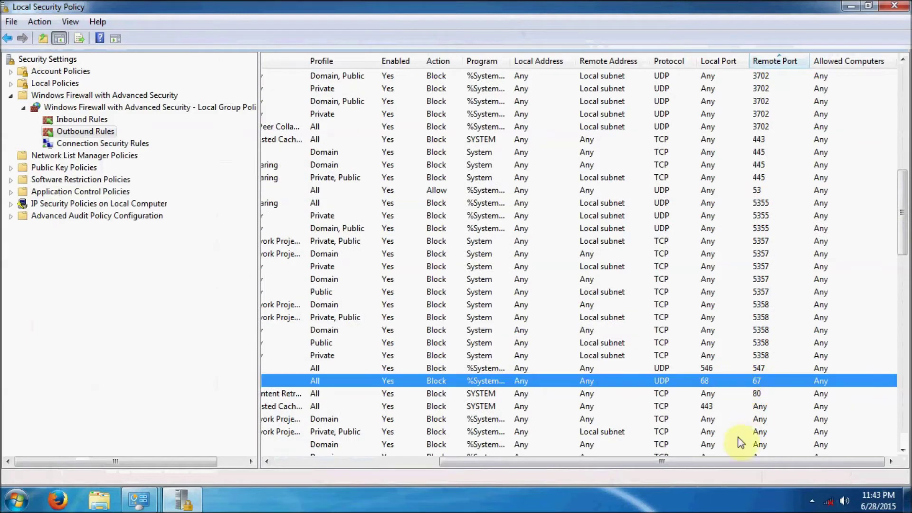
pyautogui.moveTo(739, 462); pyautogui.dragTo(521, 478)
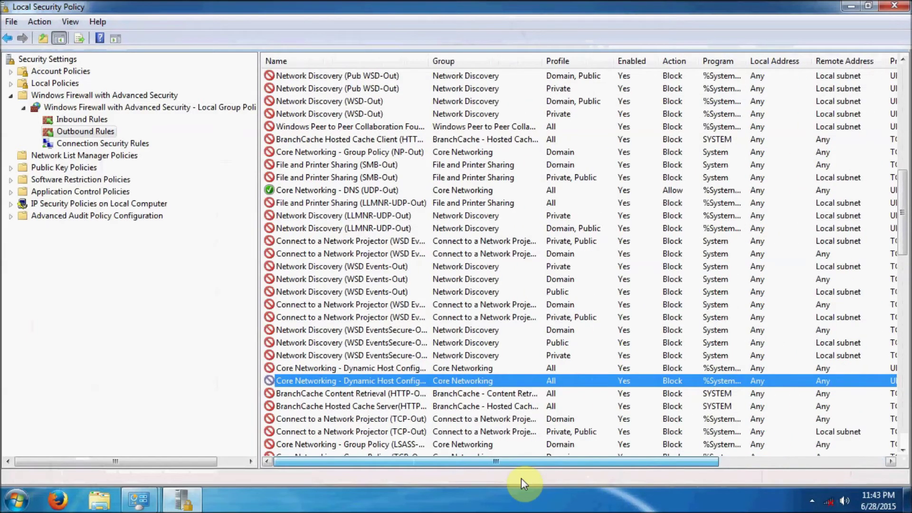
pyautogui.rightClick(484, 383)
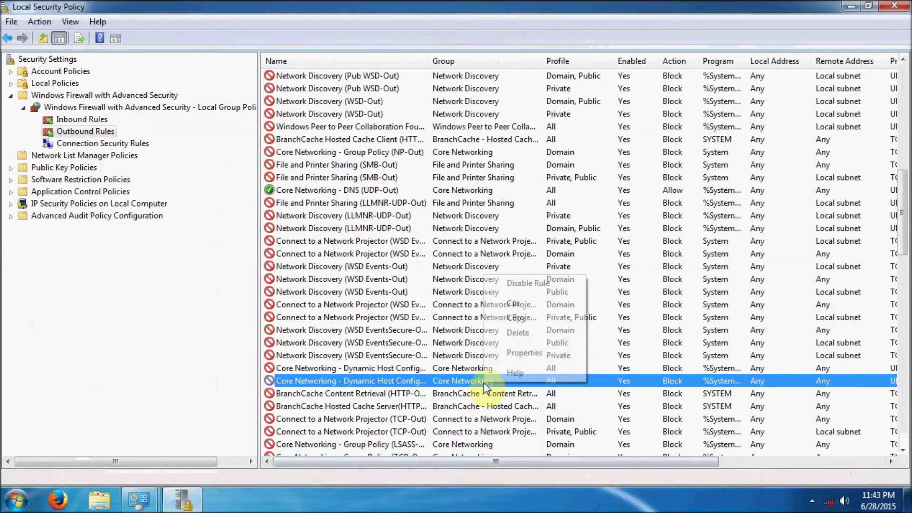
pyautogui.click(541, 352)
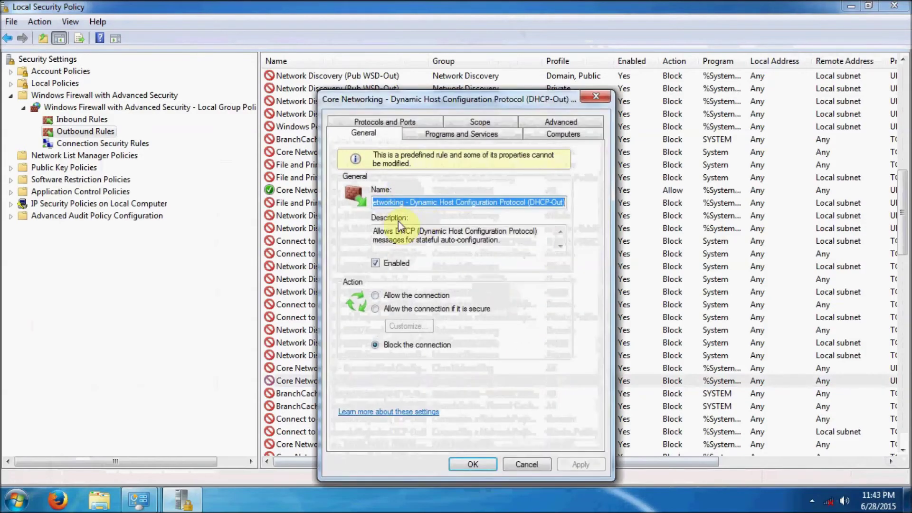
pyautogui.click(400, 295)
pyautogui.click(580, 464)
pyautogui.click(479, 466)
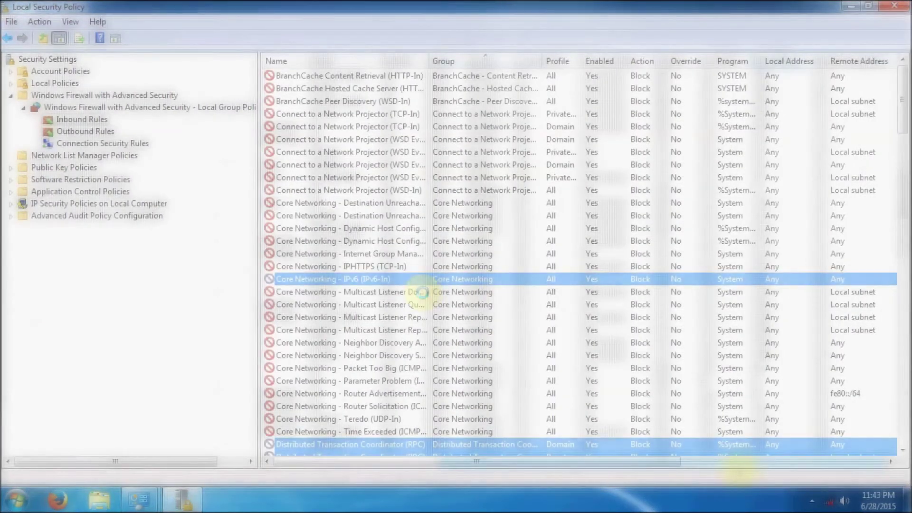
# Sort Inbound Rules ascending by Local Port and select the DHCP rule on UDP port 68.
pyautogui.click(612, 291)
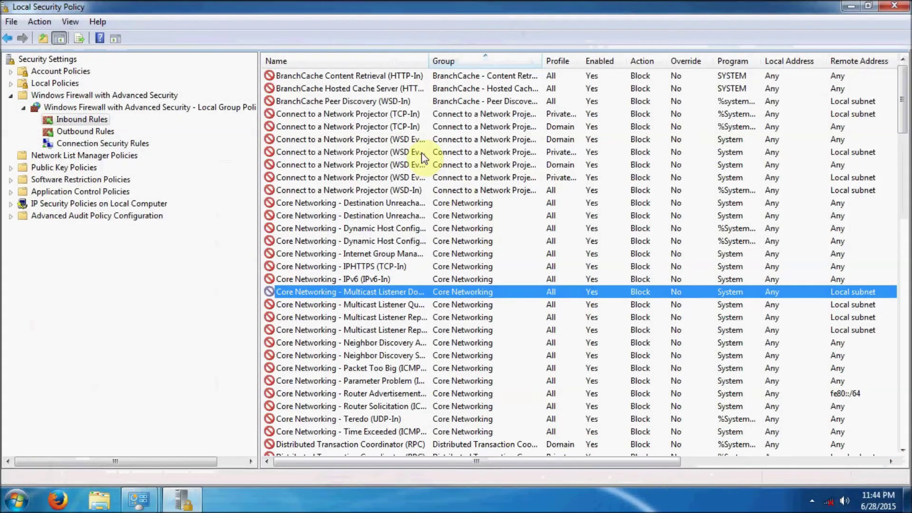
pyautogui.click(418, 127)
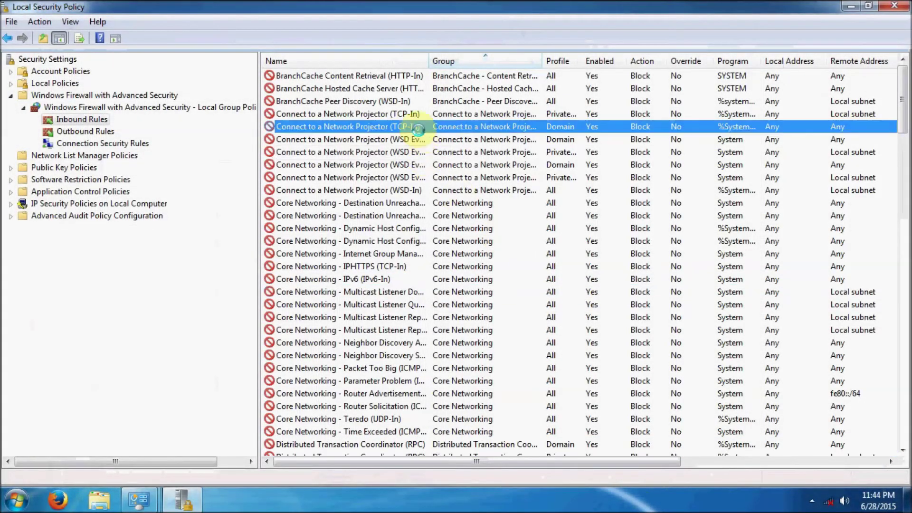
pyautogui.moveTo(619, 465); pyautogui.dragTo(882, 418)
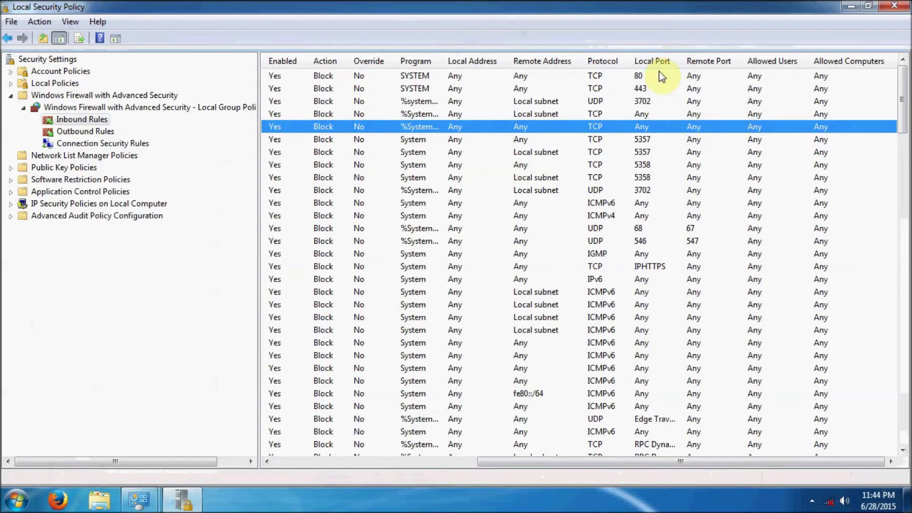
pyautogui.click(659, 61)
pyautogui.click(660, 59)
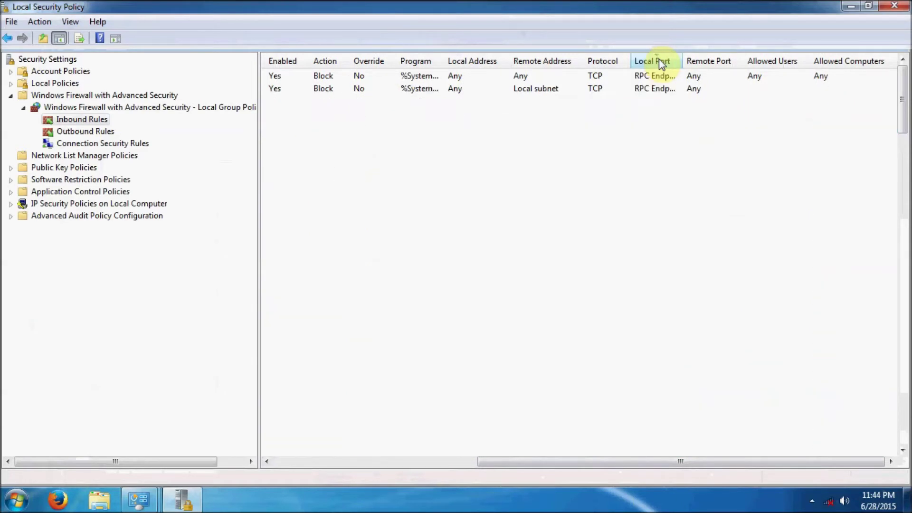
pyautogui.click(659, 59)
pyautogui.click(646, 371)
pyautogui.scroll(-20, 647, 372)
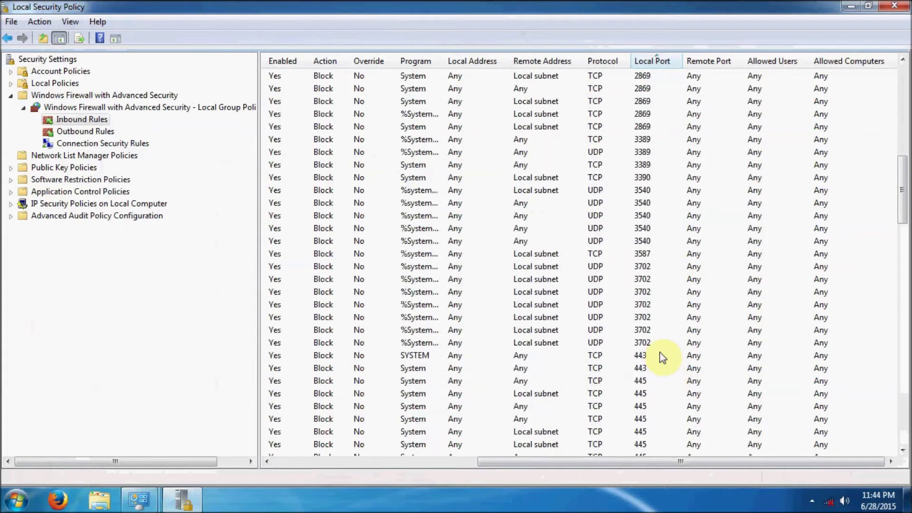
pyautogui.scroll(-6, 661, 352)
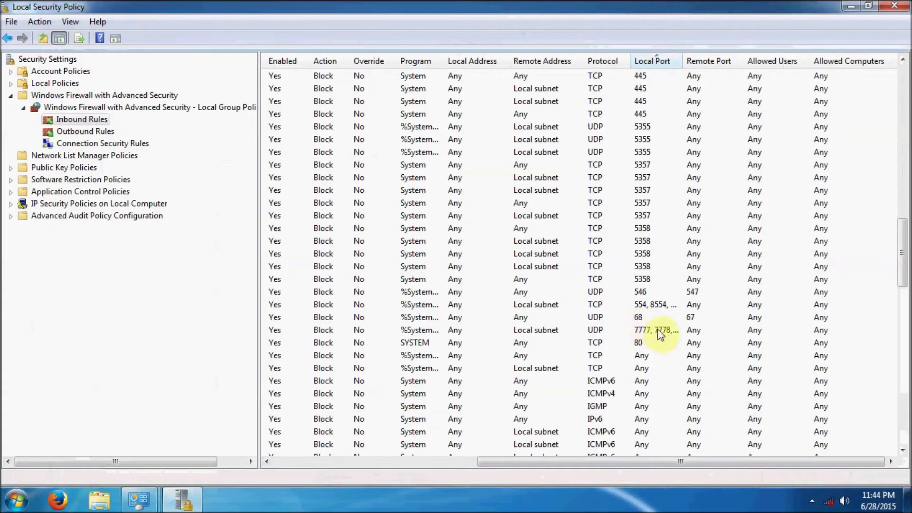
pyautogui.click(651, 318)
pyautogui.moveTo(636, 462); pyautogui.dragTo(392, 461)
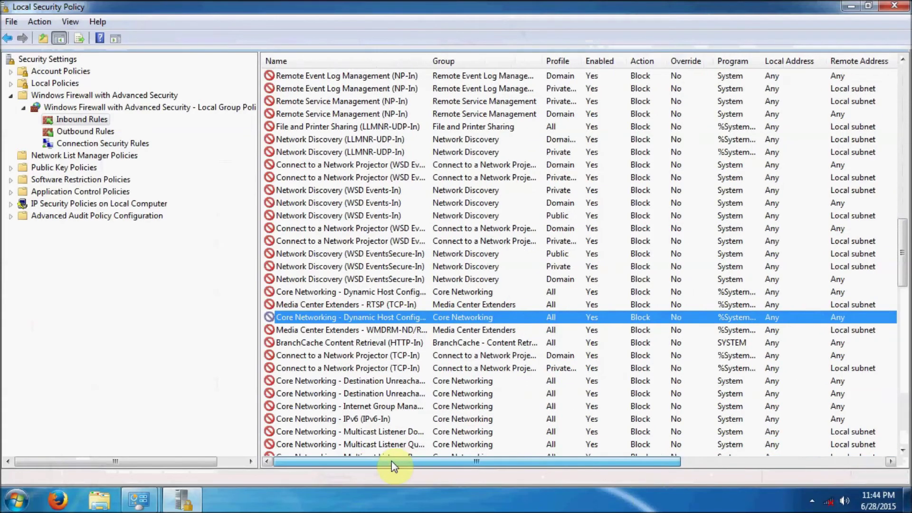
# Change the Core Networking DHCP-In rule's action to Allow the connection and apply it.
pyautogui.rightClick(399, 319)
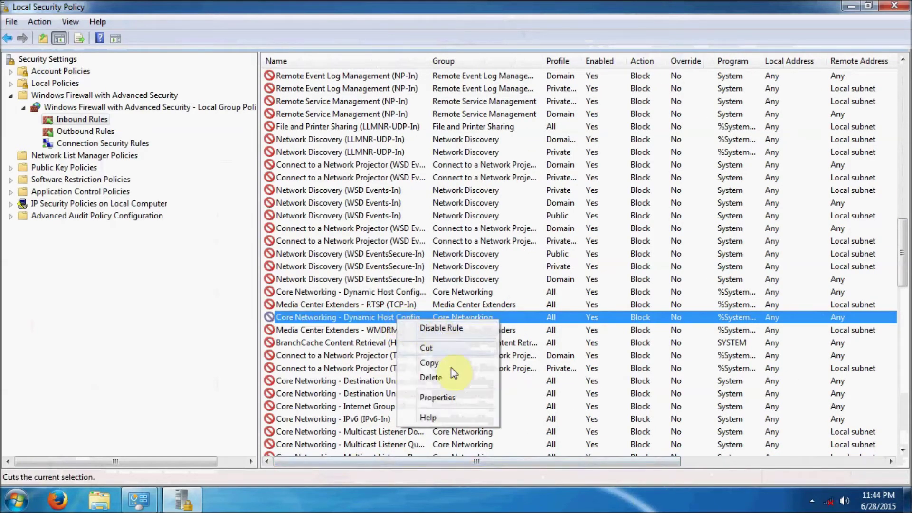
pyautogui.click(455, 399)
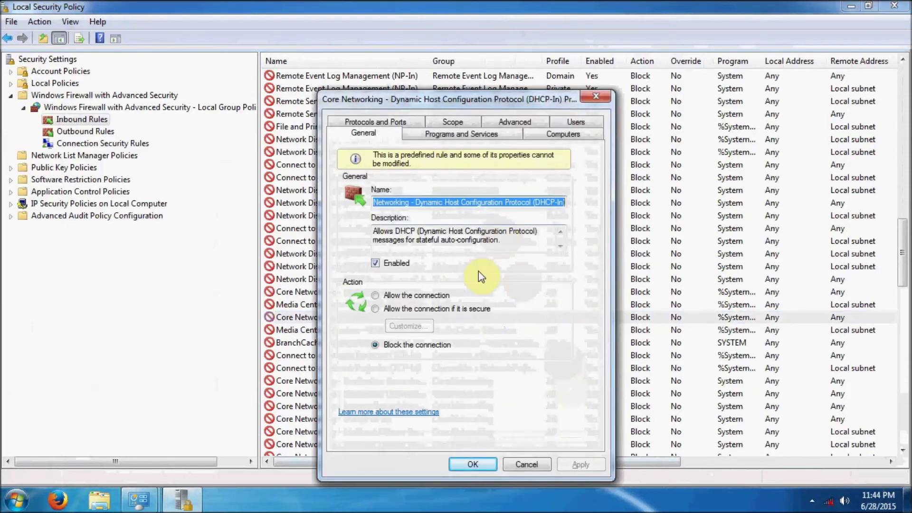
pyautogui.click(393, 297)
pyautogui.click(580, 464)
pyautogui.click(465, 464)
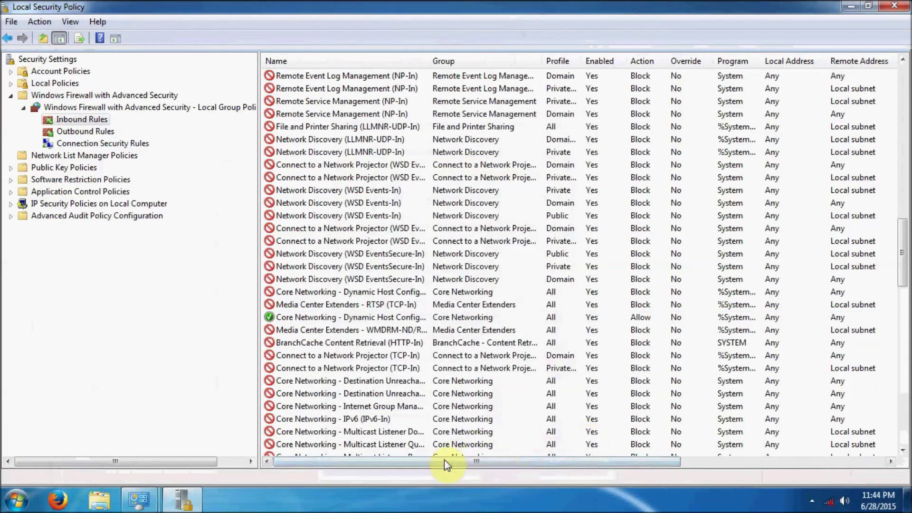
# Check the now-allowed DHCP rule (UDP local port 68, remote 67) among the inbound rules.
pyautogui.moveTo(475, 461); pyautogui.dragTo(753, 475)
pyautogui.click(641, 317)
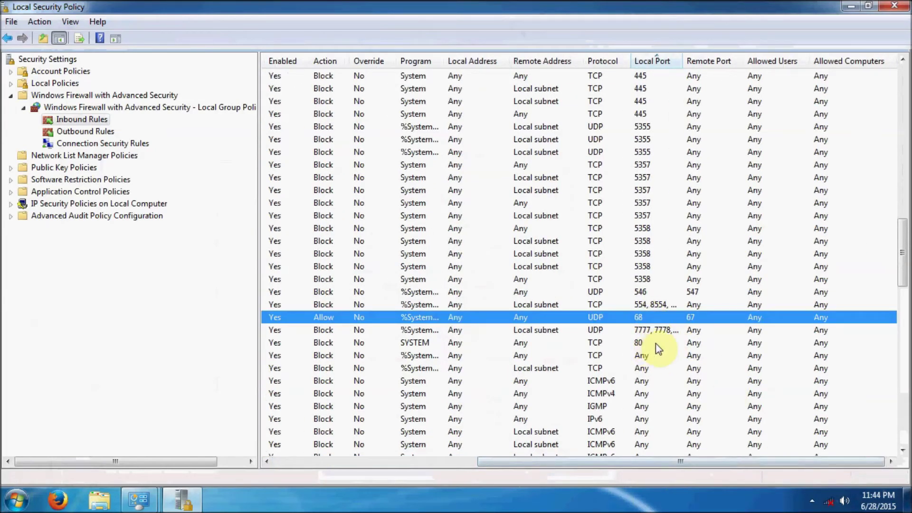
pyautogui.scroll(-15, 655, 343)
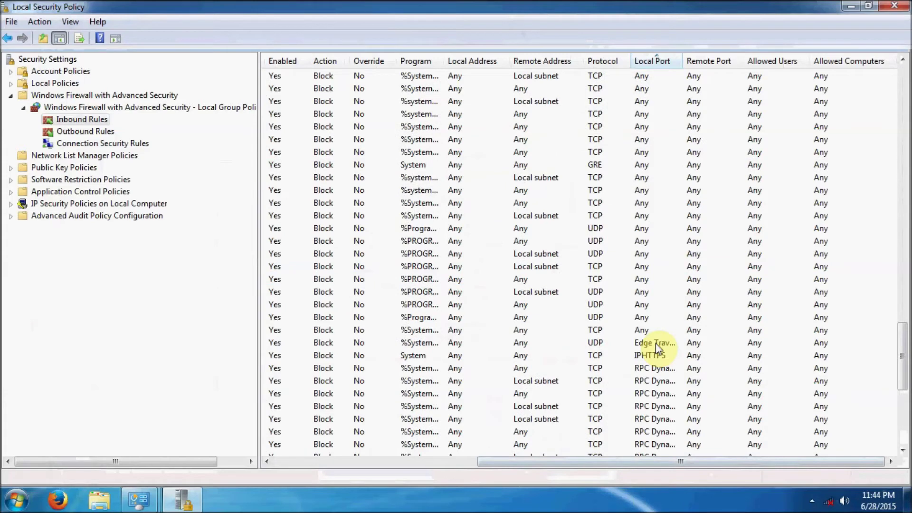
pyautogui.scroll(-8, 656, 344)
pyautogui.scroll(6, 658, 349)
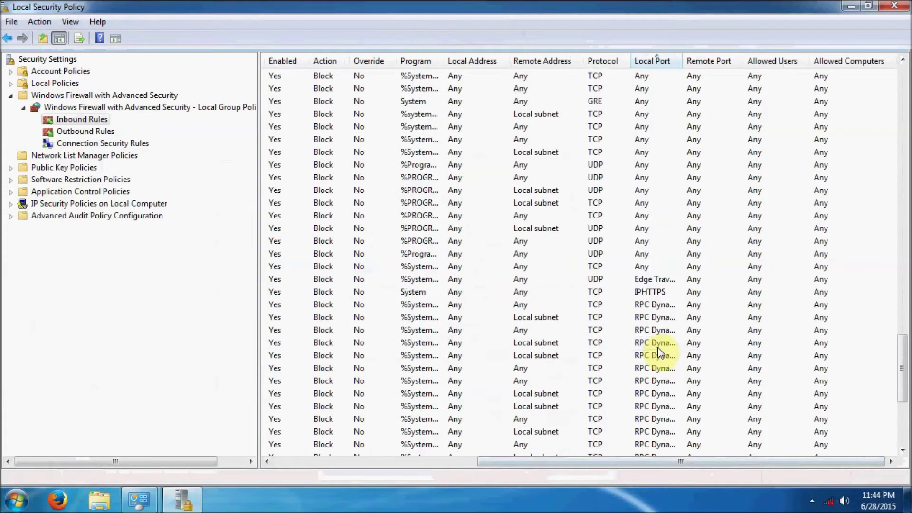
pyautogui.scroll(15, 660, 354)
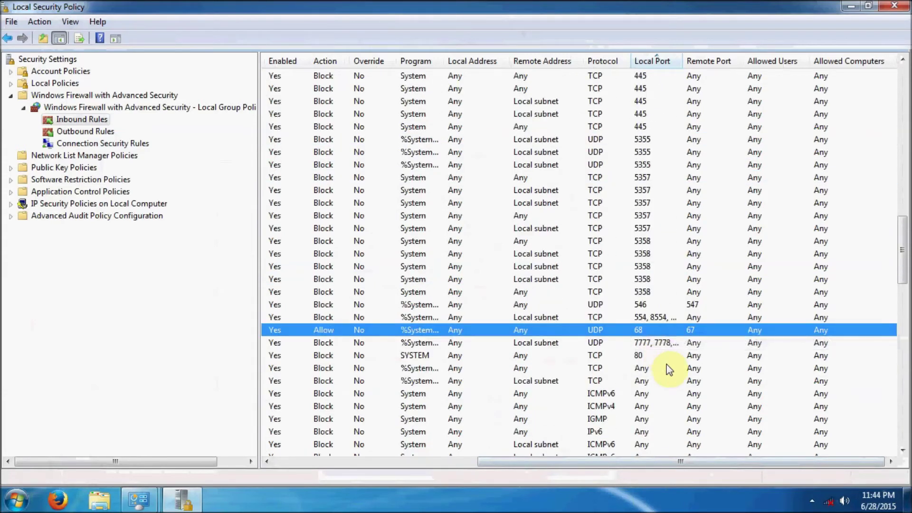
pyautogui.scroll(13, 669, 369)
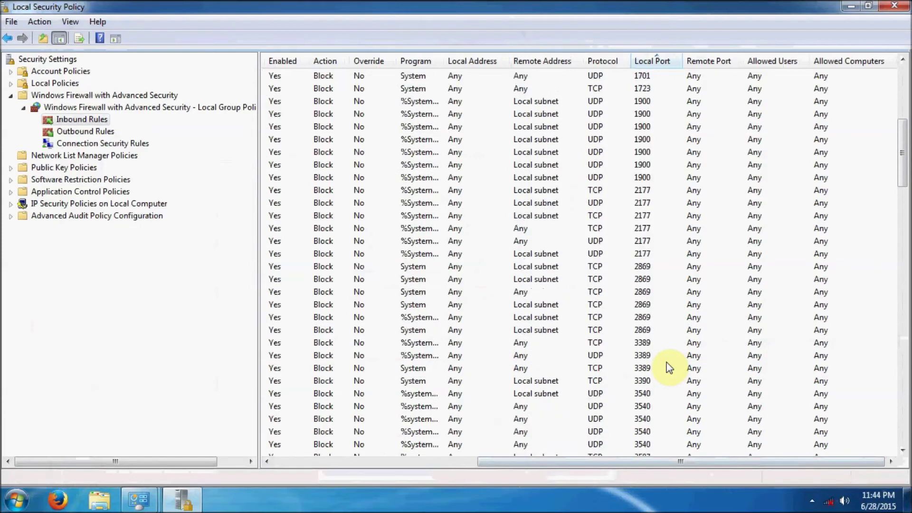
pyautogui.scroll(8, 669, 368)
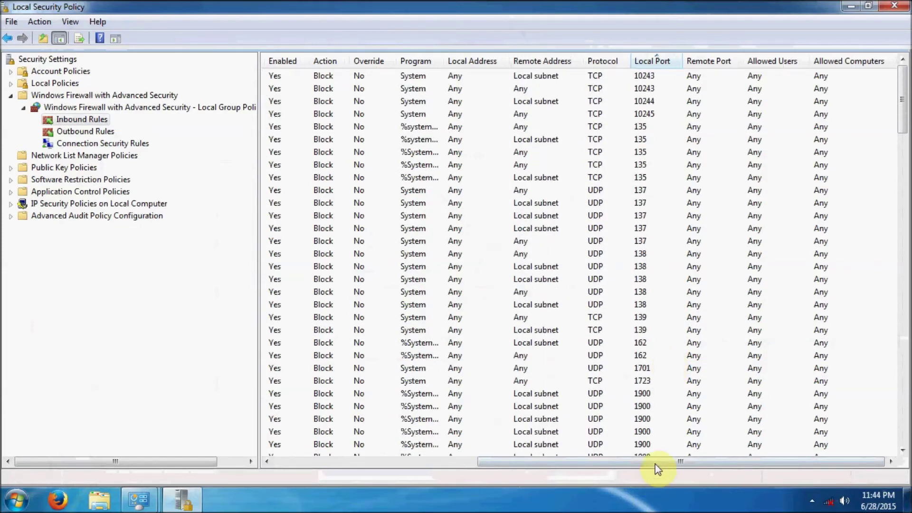
pyautogui.moveTo(655, 463); pyautogui.dragTo(403, 463)
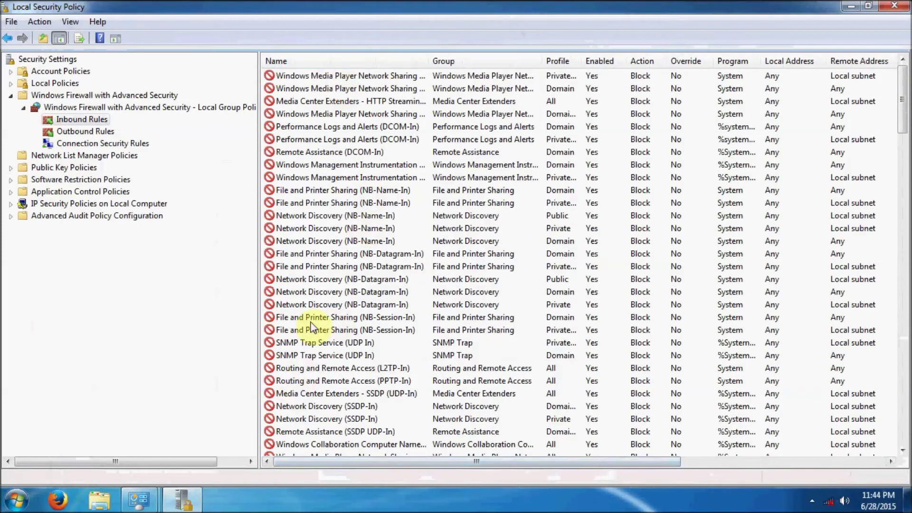
# Check that the firewall is on for Domain, Private and Public profiles, then minimize the console.
pyautogui.click(100, 107)
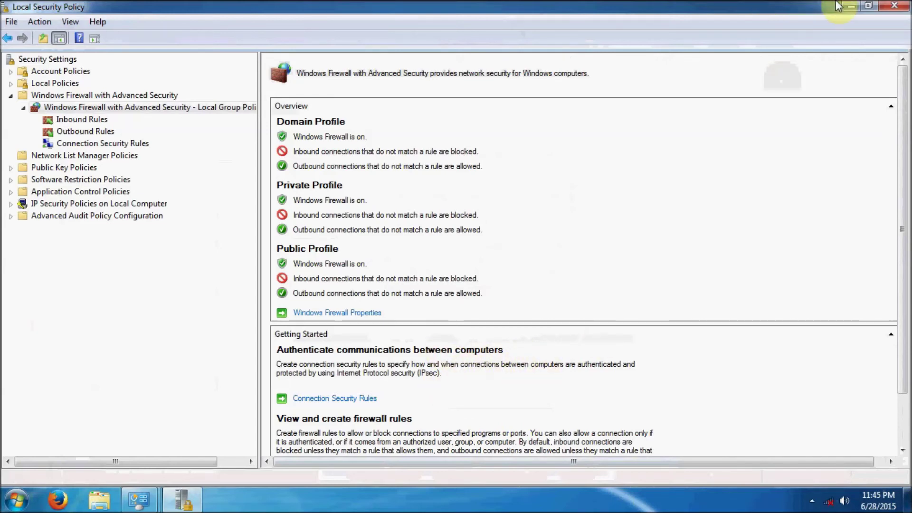
pyautogui.click(848, 6)
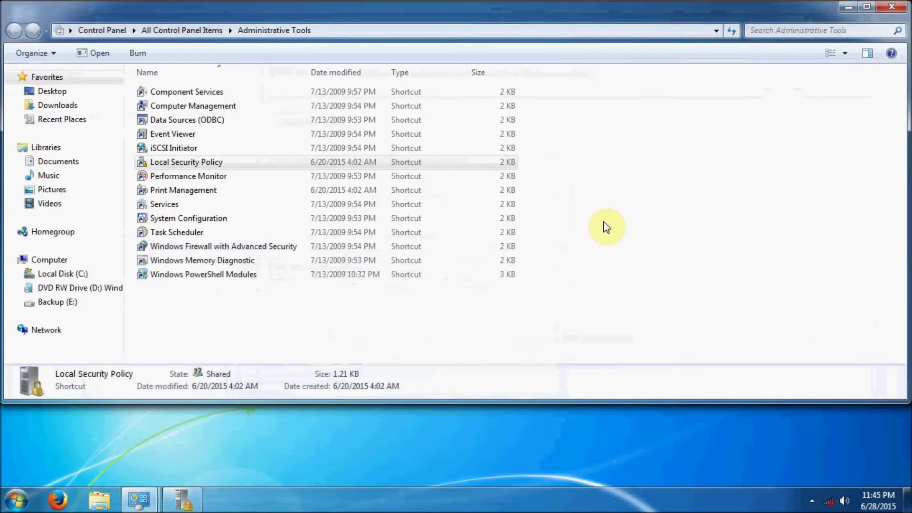
# Minimize Administrative Tools and then Control Panel to reveal the desktop.
pyautogui.click(849, 5)
pyautogui.click(849, 6)
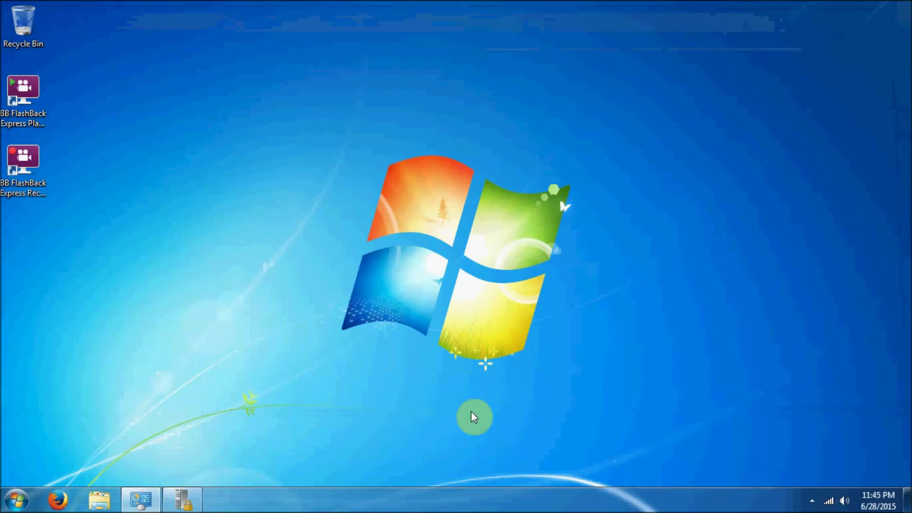
pyautogui.click(57, 499)
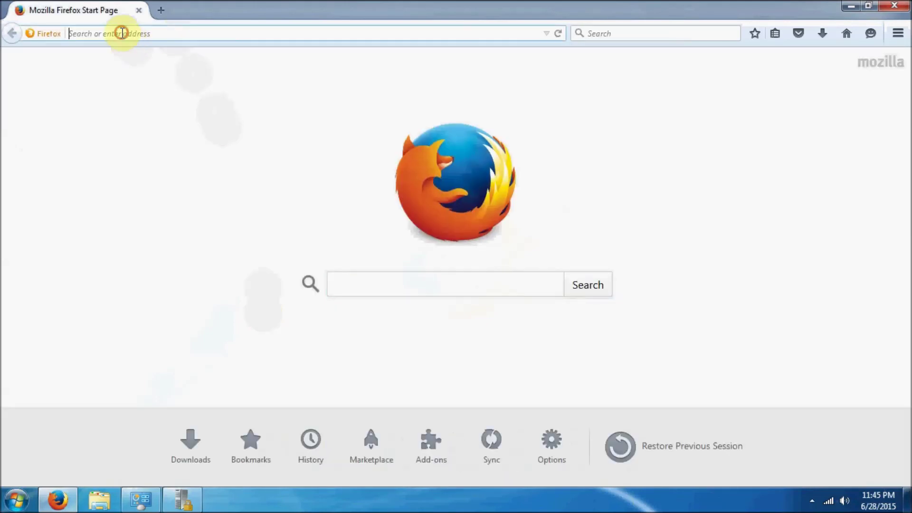
pyautogui.click(547, 36)
pyautogui.click(549, 33)
pyautogui.click(300, 58)
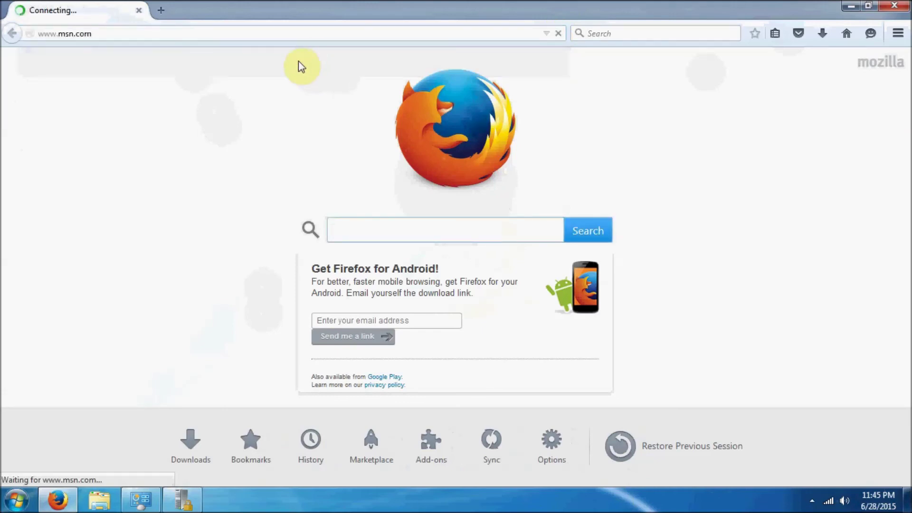